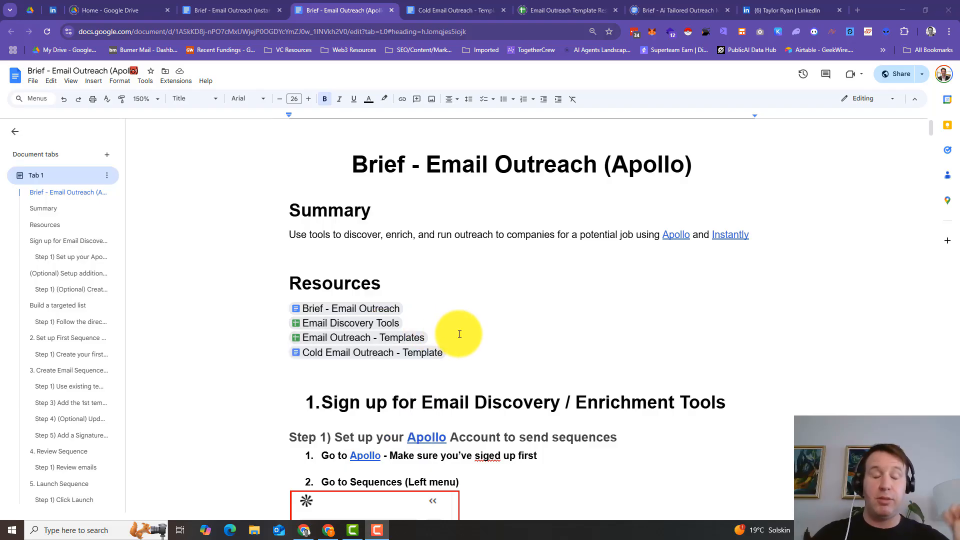
Step: Switch to Apollo, open the sequences and link a Google mailbox, agreeing to Apollo's Terms of Service
mouse_move(406, 341)
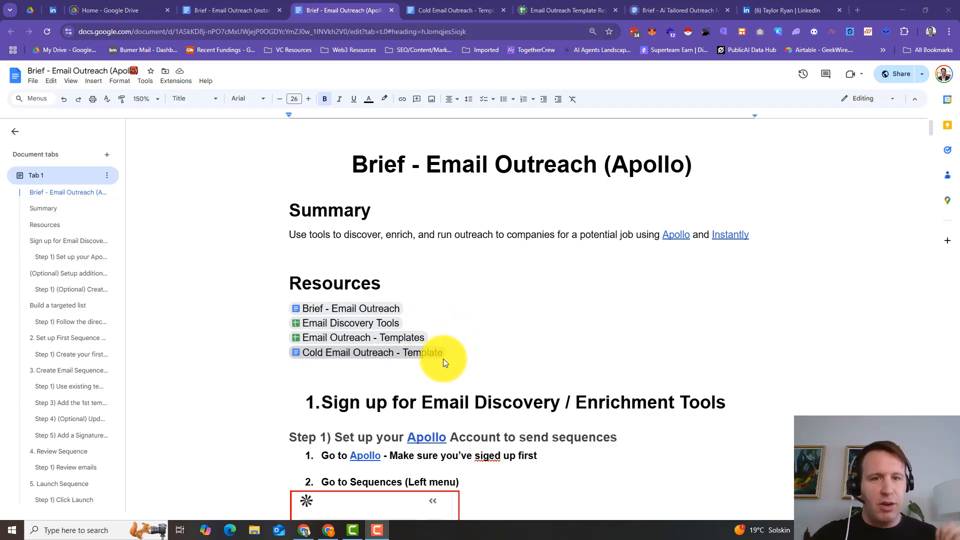
mouse_move(442, 358)
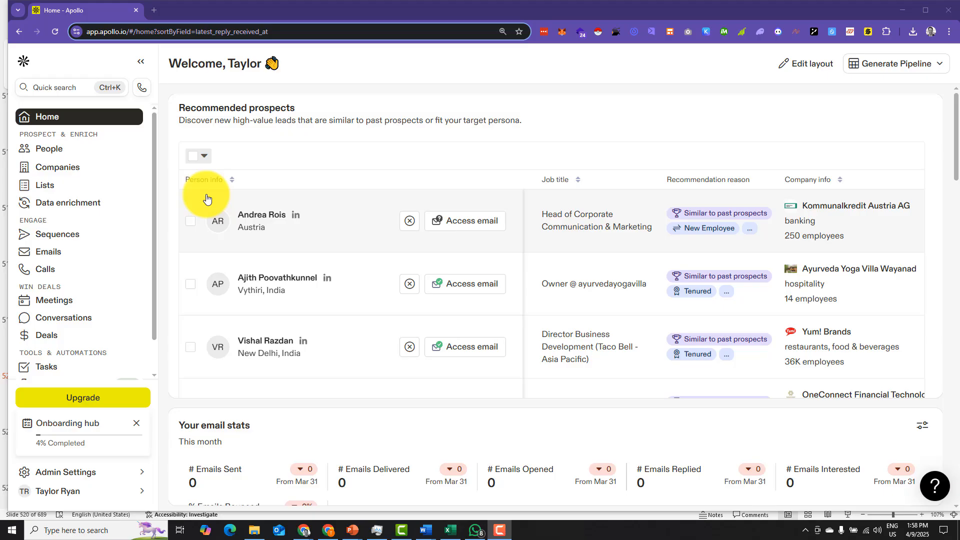
left_click(91, 236)
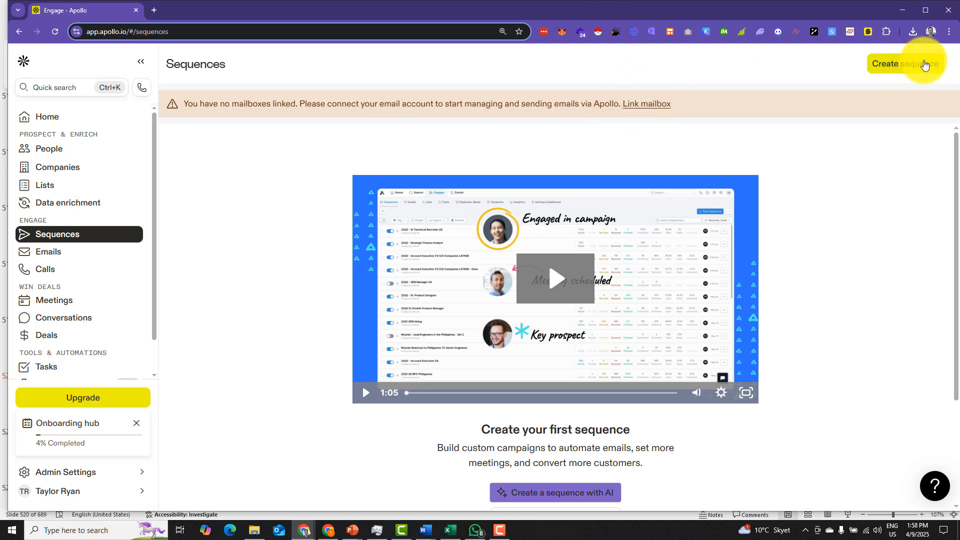
left_click(649, 109)
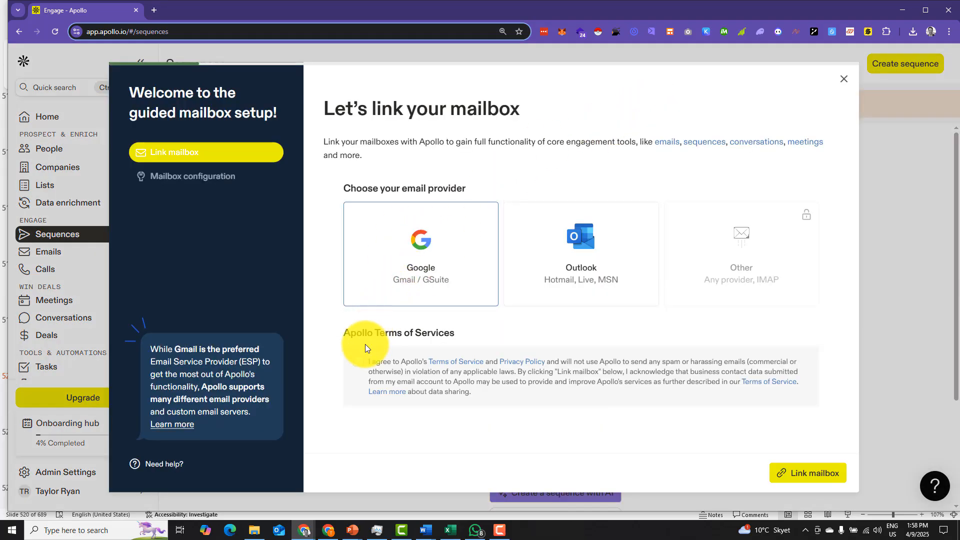
left_click(358, 364)
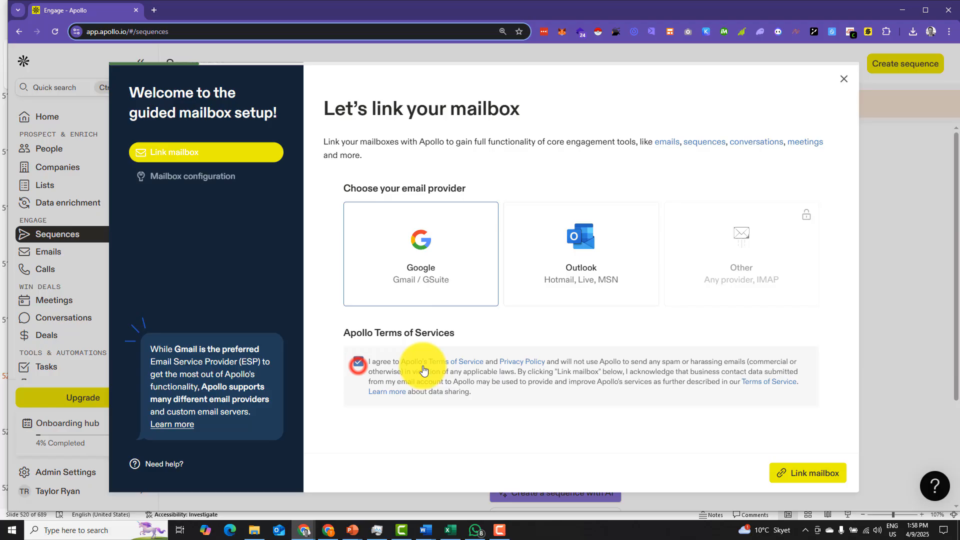
left_click(815, 476)
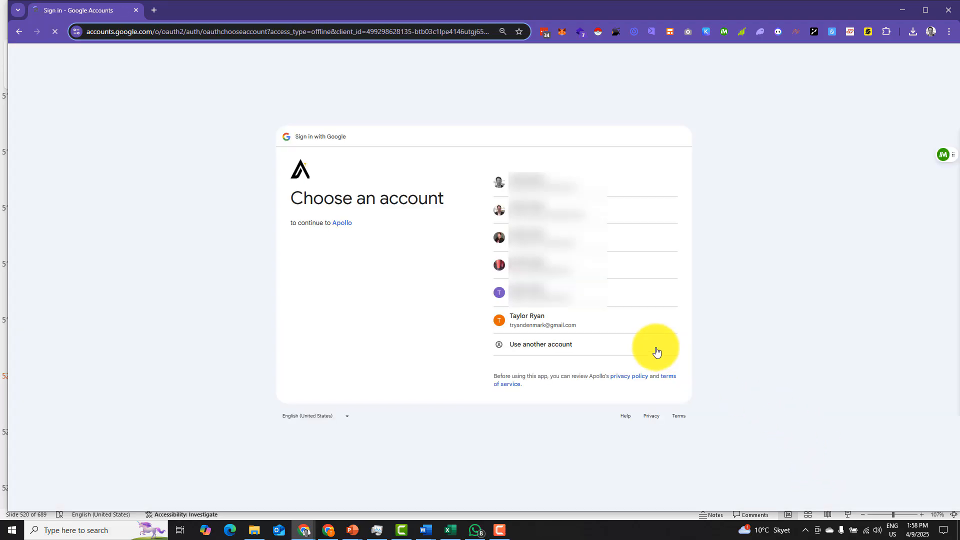
Step: Sign in to Apollo with the own Gmail account and grant it all the requested Google access permissions
left_click(562, 326)
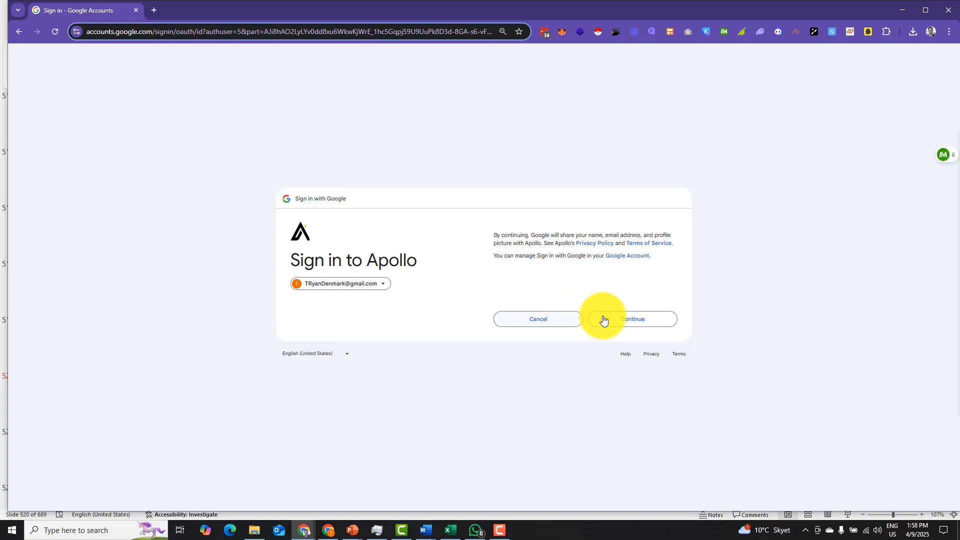
left_click(631, 322)
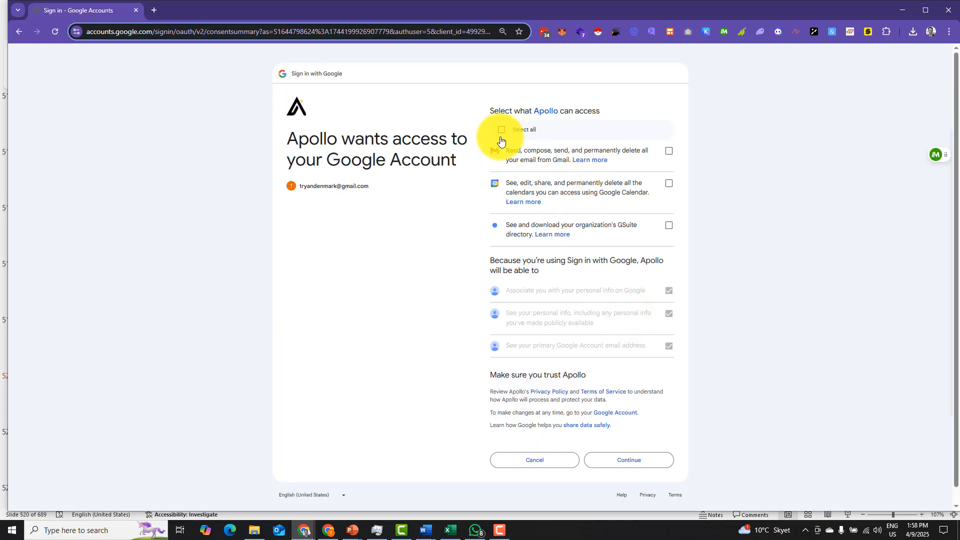
left_click(499, 132)
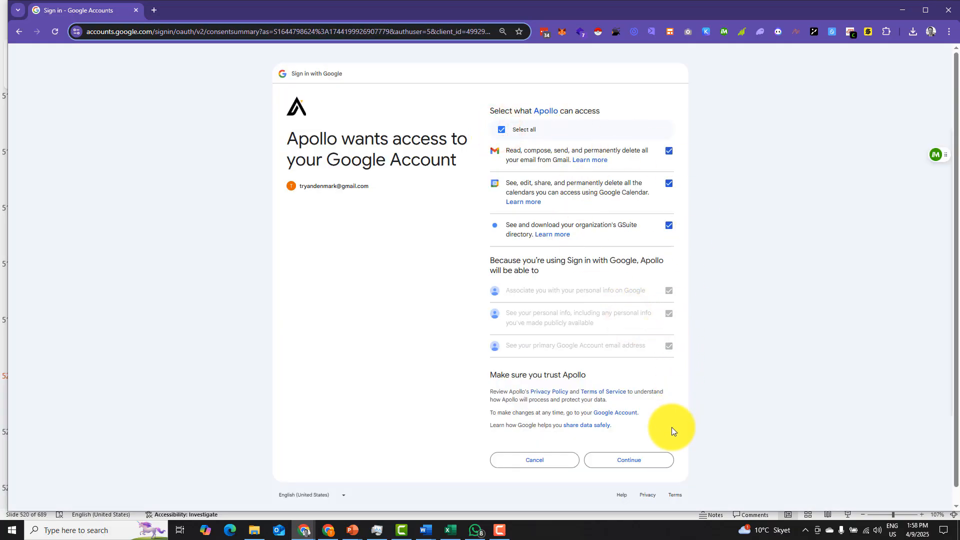
left_click(645, 466)
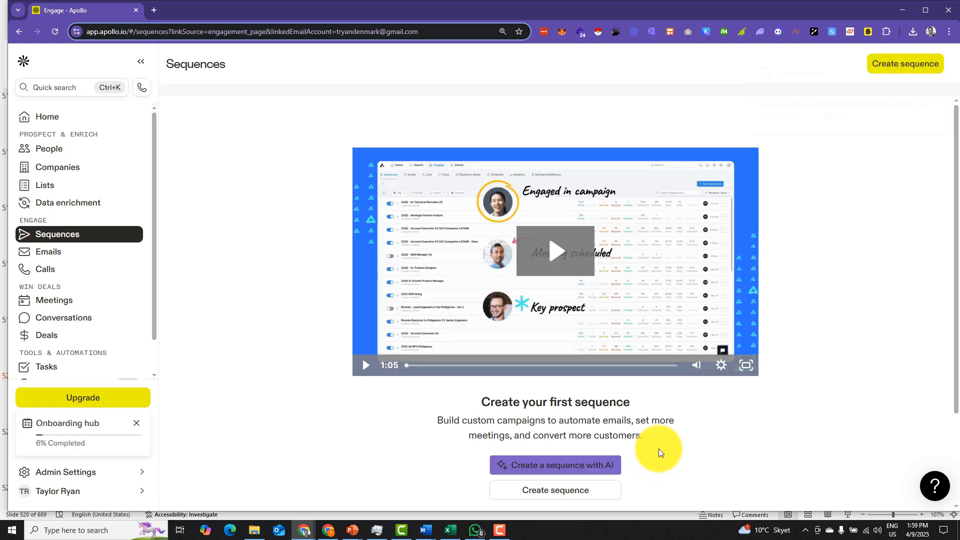
Step: Create a new sequence from the Job postings template, searching the sequence templates for "job"
left_click(600, 492)
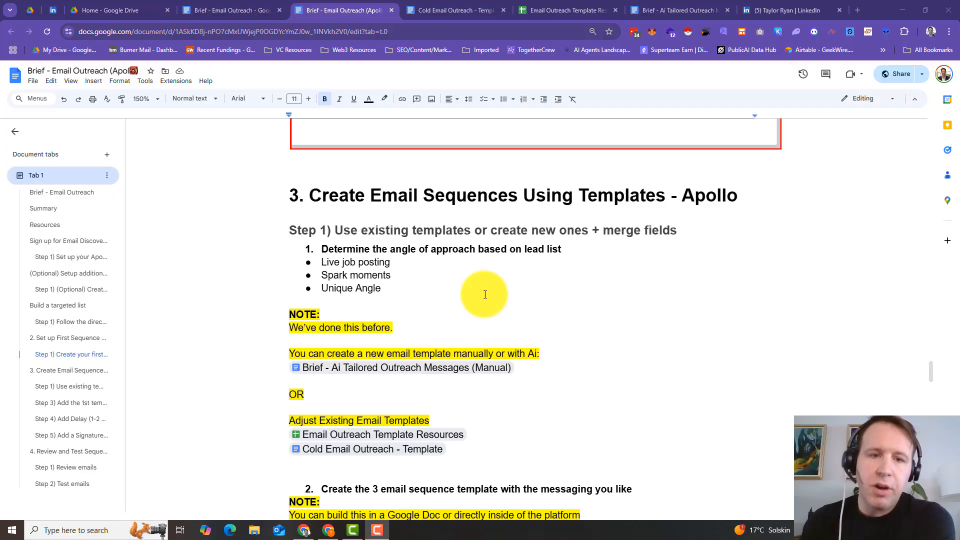
scroll(489, 294, "down", 1)
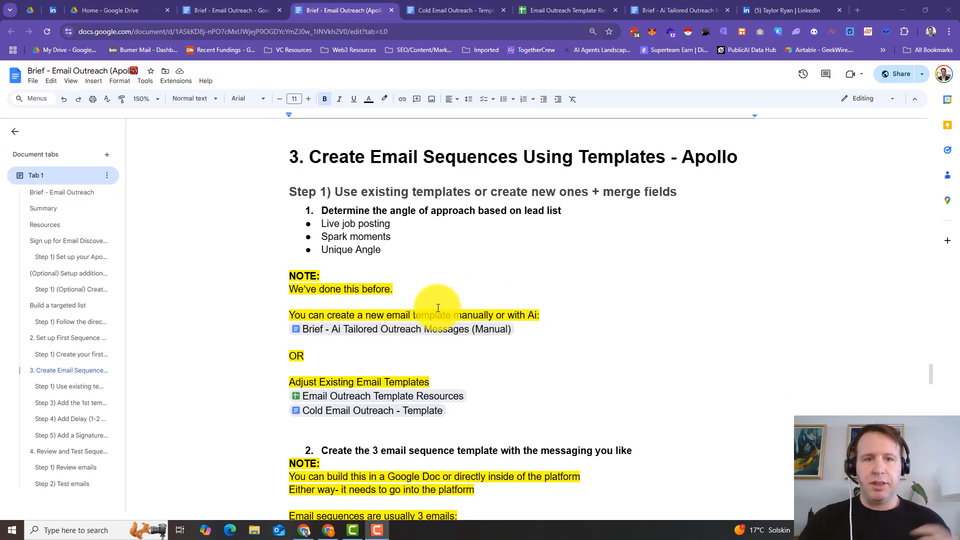
mouse_move(416, 331)
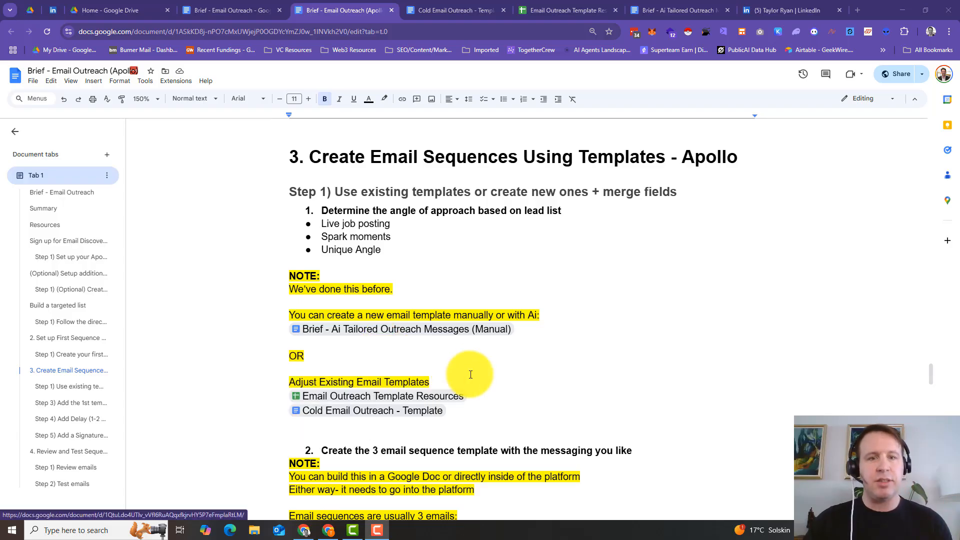
scroll(467, 375, "down", 3)
mouse_move(410, 247)
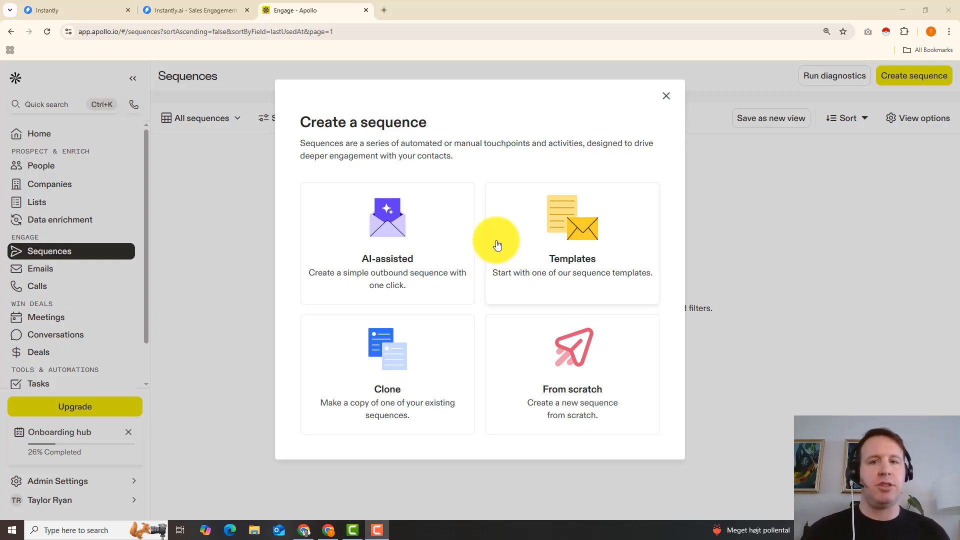
left_click(552, 245)
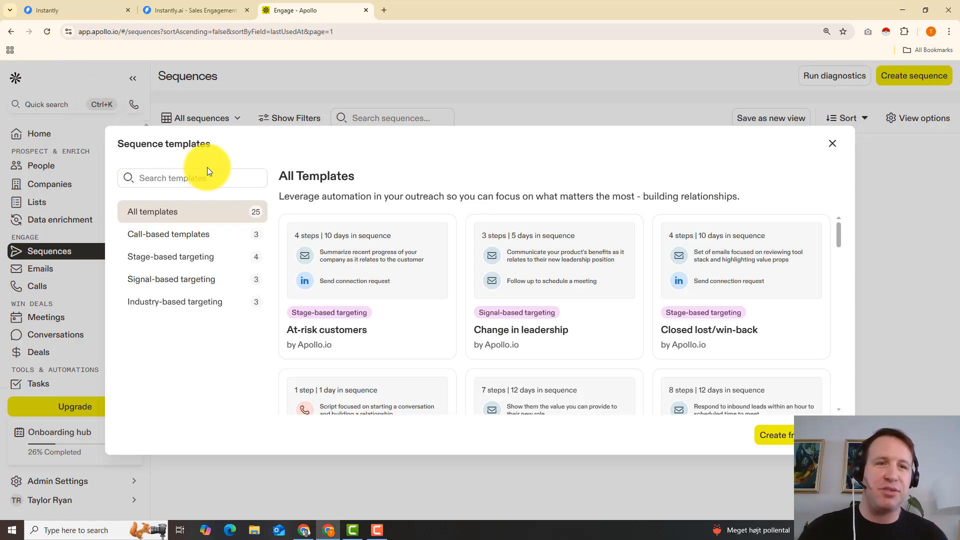
left_click(220, 178)
type("job")
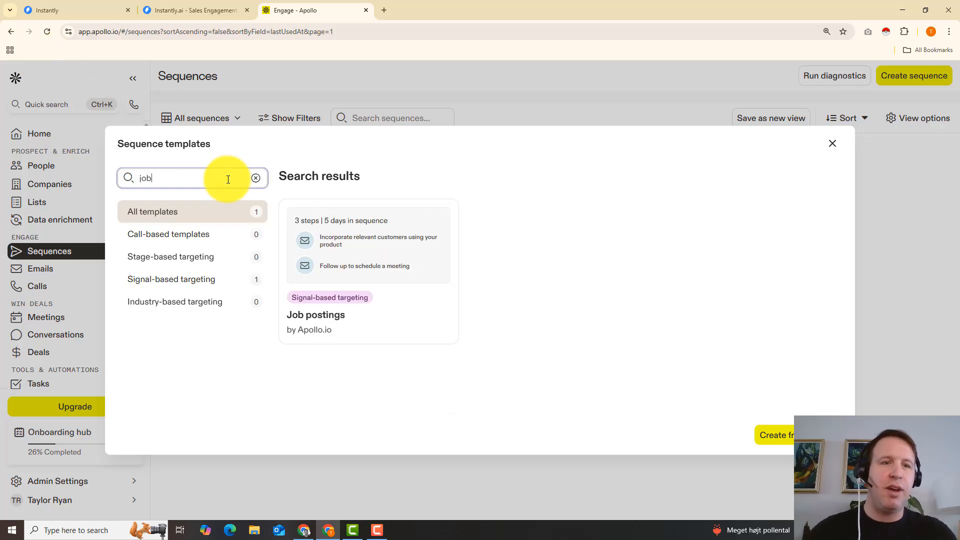
left_click(401, 312)
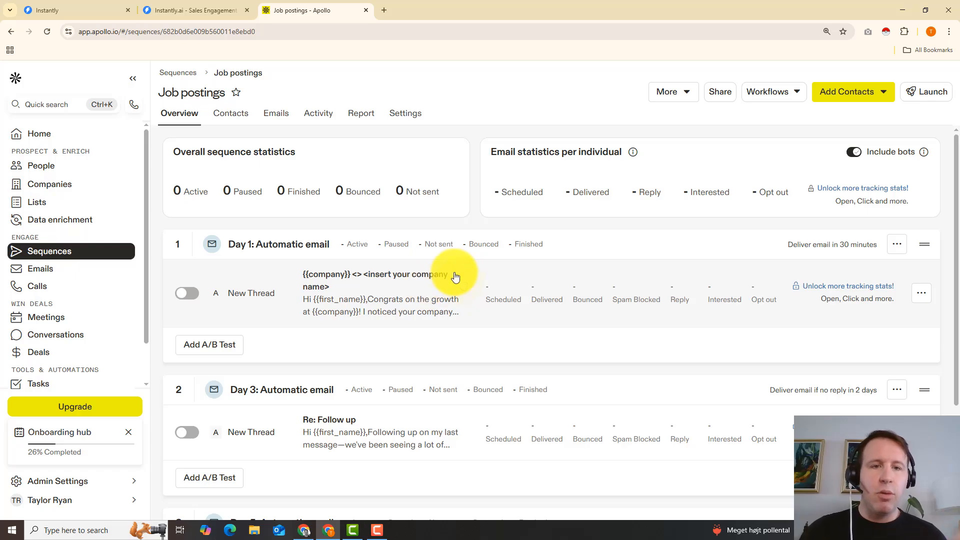
Step: Examine the three automatic emails of the Job postings sequence, including their message previews and delivery days
scroll(454, 273, "down", 2)
scroll(455, 273, "down", 1)
scroll(415, 350, "up", 3)
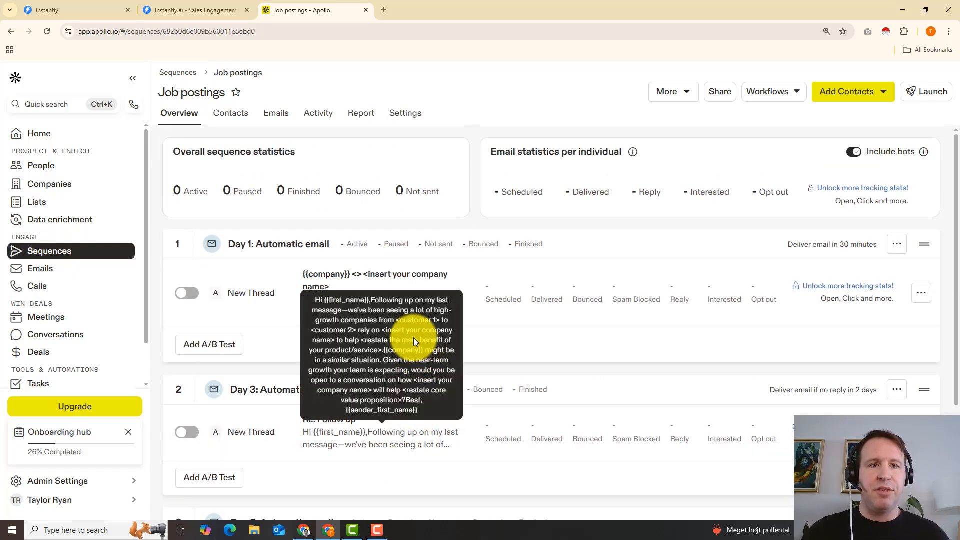
scroll(355, 258, "down", 3)
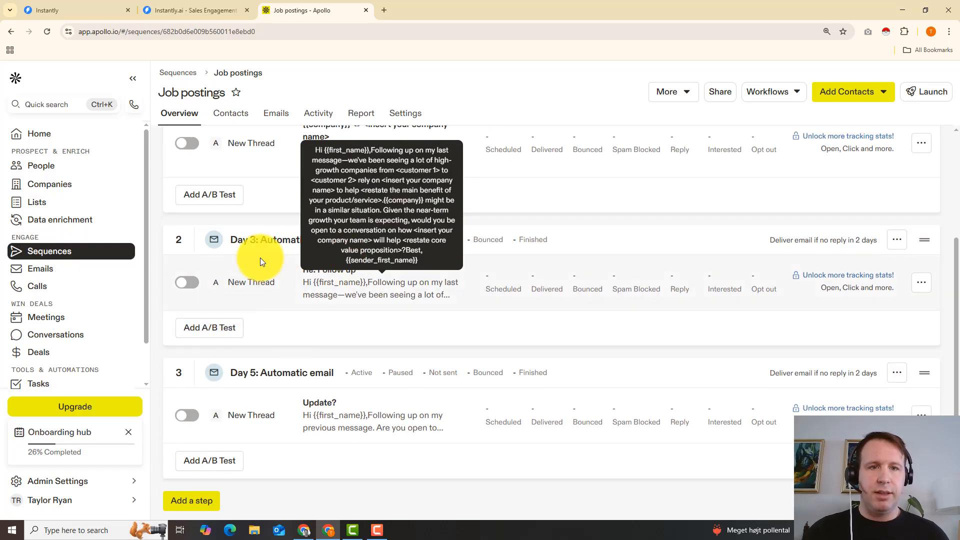
scroll(208, 330, "down", 1)
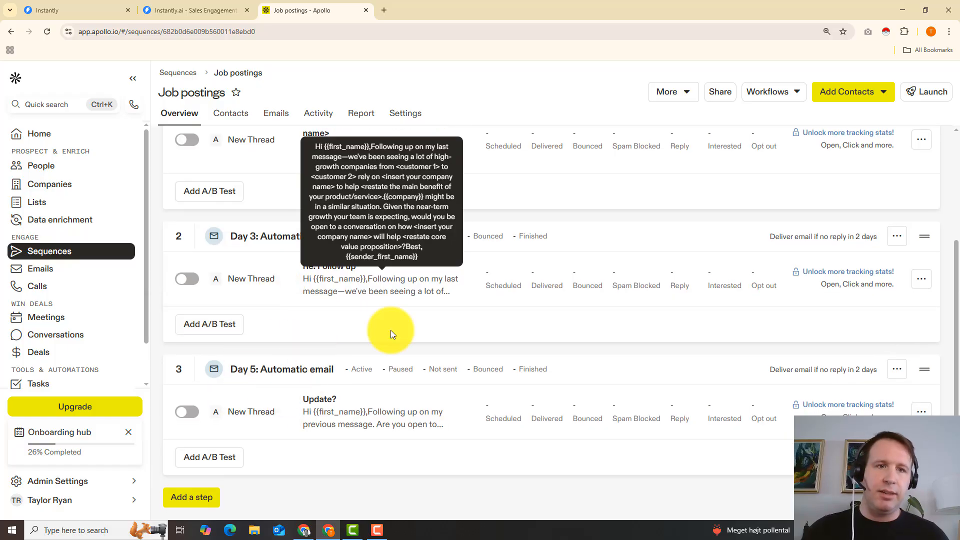
scroll(514, 317, "up", 3)
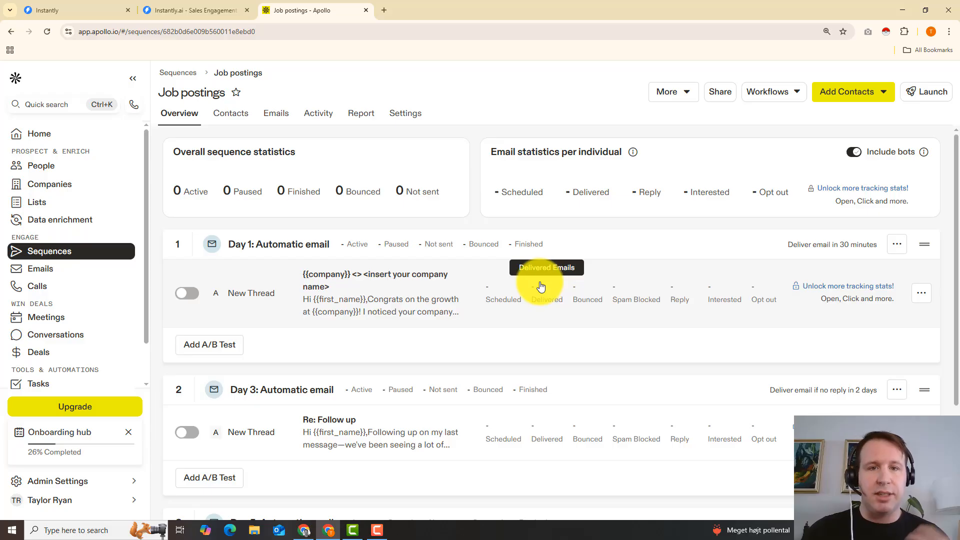
Step: Rewrite the Day 1 email's opening to mention a background in Blockchain, Ai and Saas growth and being crazy impressed with {{Company}}
left_click(465, 278)
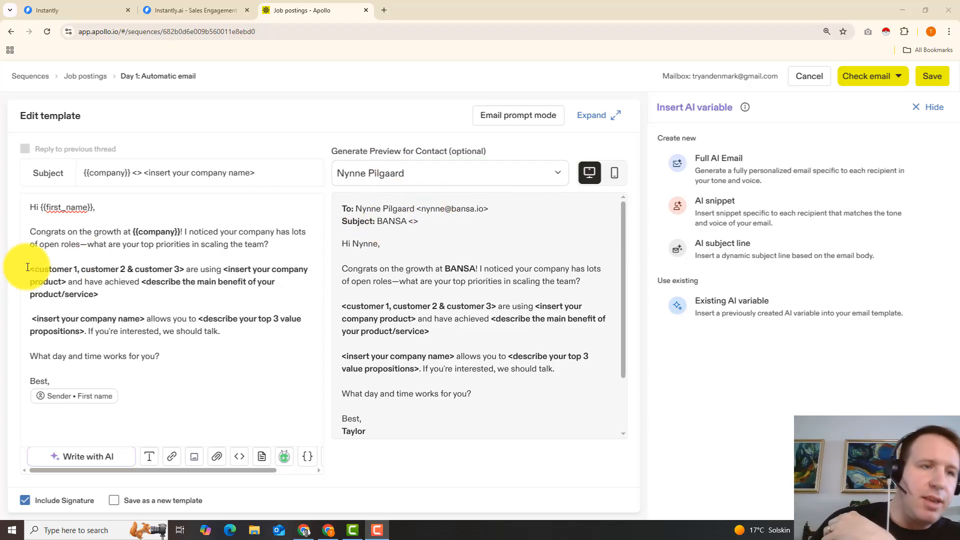
left_click_drag(28, 267, 133, 313)
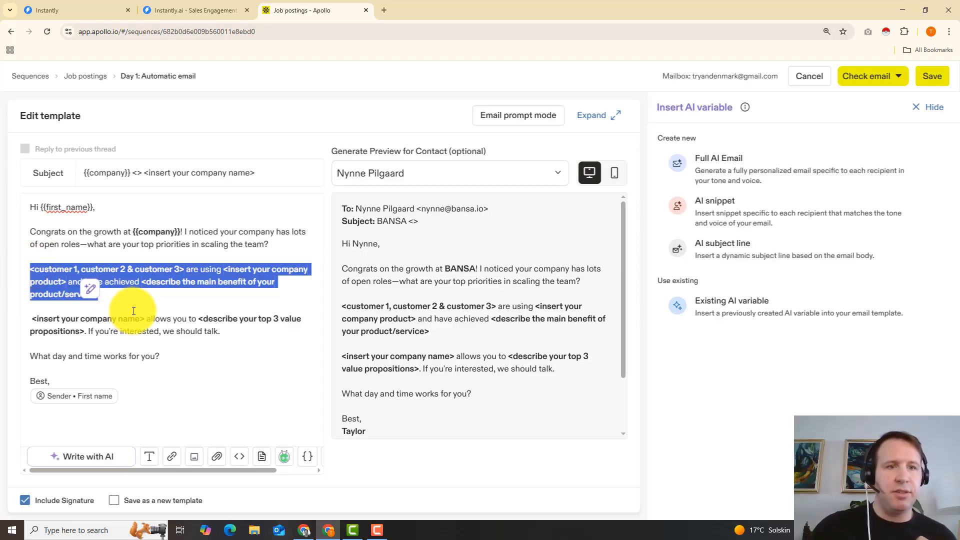
left_click(151, 315)
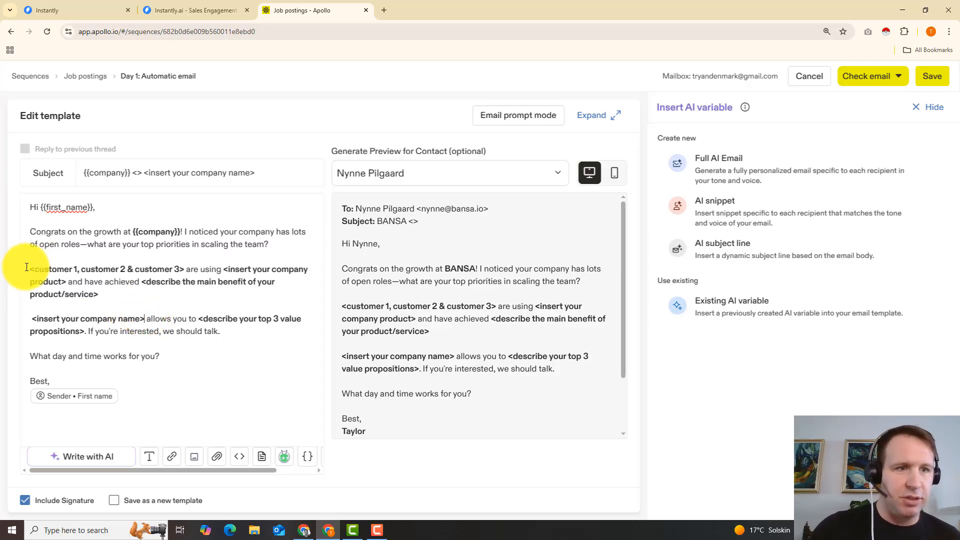
left_click_drag(29, 269, 184, 271)
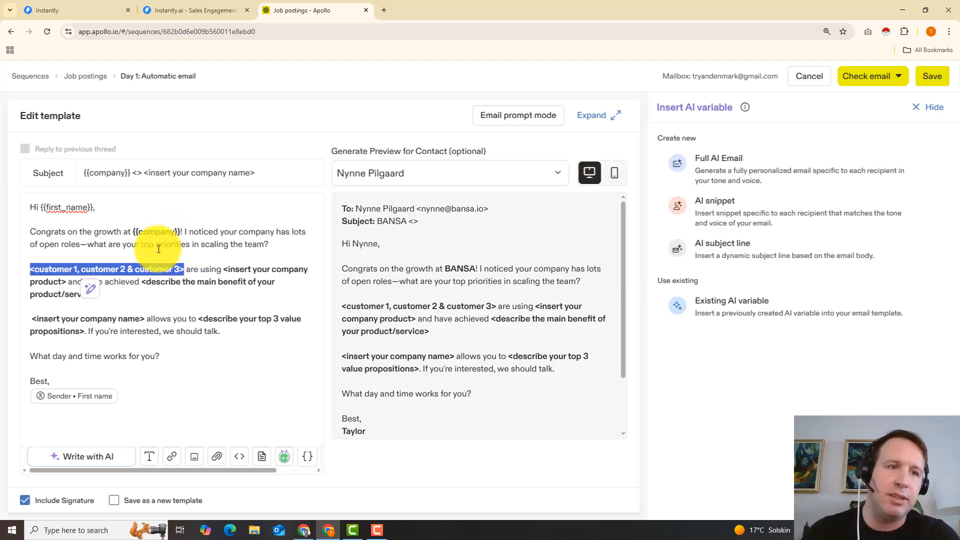
left_click(187, 232)
type("My background is in growing Blockchain, Ai, and Saas companies. I'm looking for my next opportunity and I've been digging into the blockchain sec would be thrilled to see if there's an opportunity for me at {{Company}}")
left_click_drag(182, 231, 133, 231)
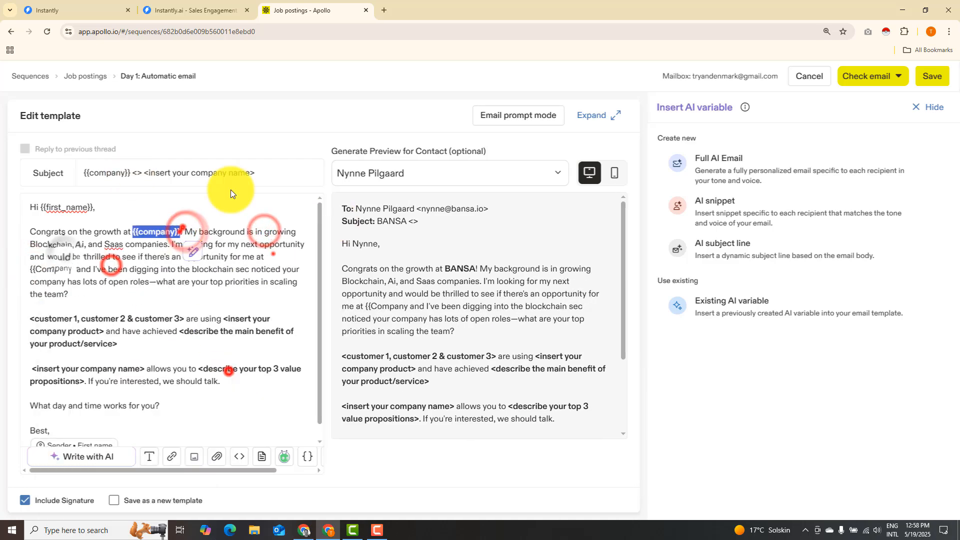
type("I've been digging into the fastest growing blockchain companies and I'm crazy impressed with everything I can see at {{Company}}.")
Step: Add "Happy to send over my portfolio and some of the projects I've built out." after the background paragraph
left_click(170, 329)
type("Happy to send over my portfolio and some of the projects I've built out.")
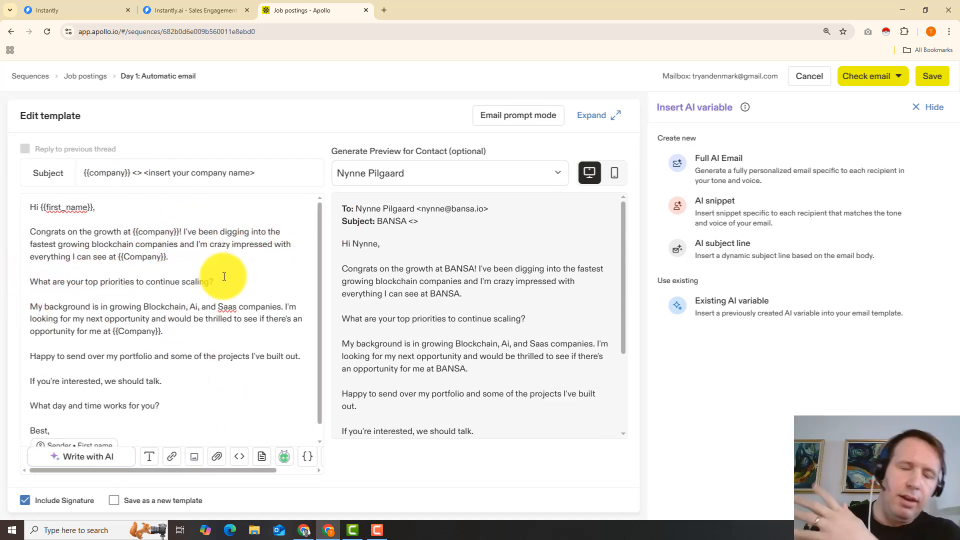
scroll(165, 302, "down", 1)
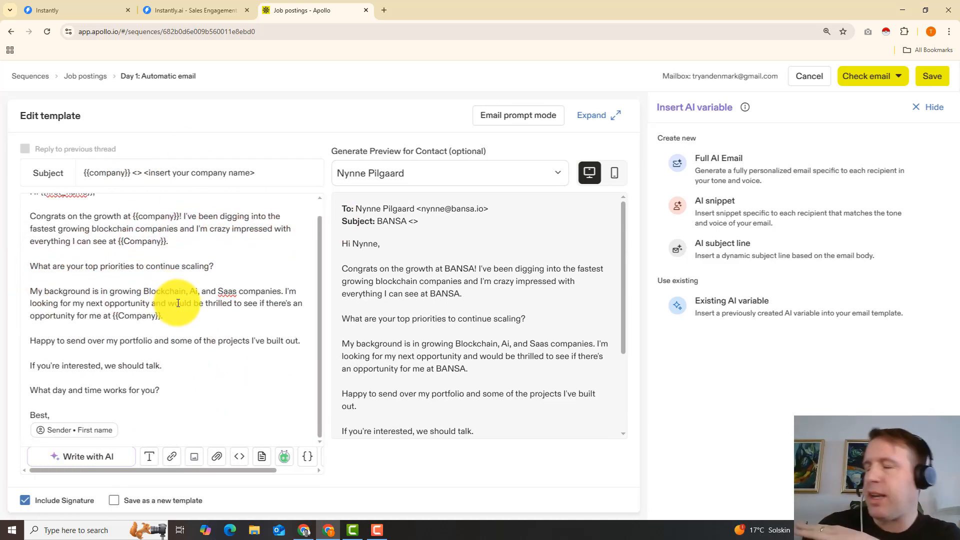
Step: Save the rewritten Day 1 email and the Day 4 "Update?" follow-up email in the sequence
left_click(933, 80)
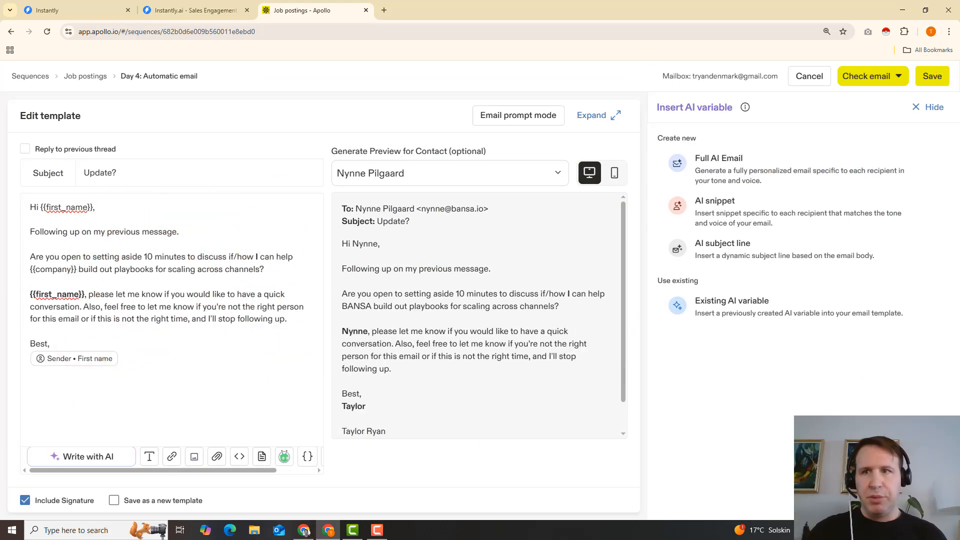
left_click(933, 78)
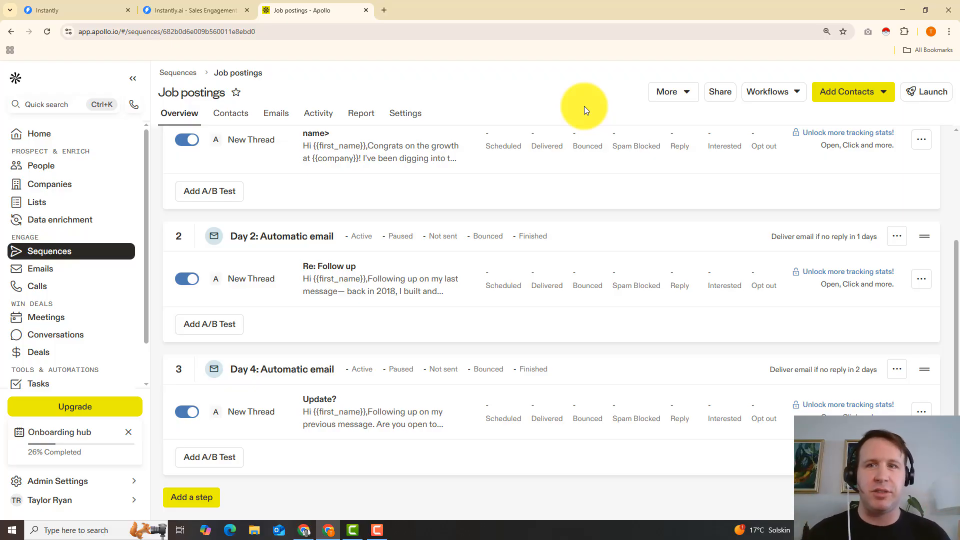
scroll(591, 97, "up", 3)
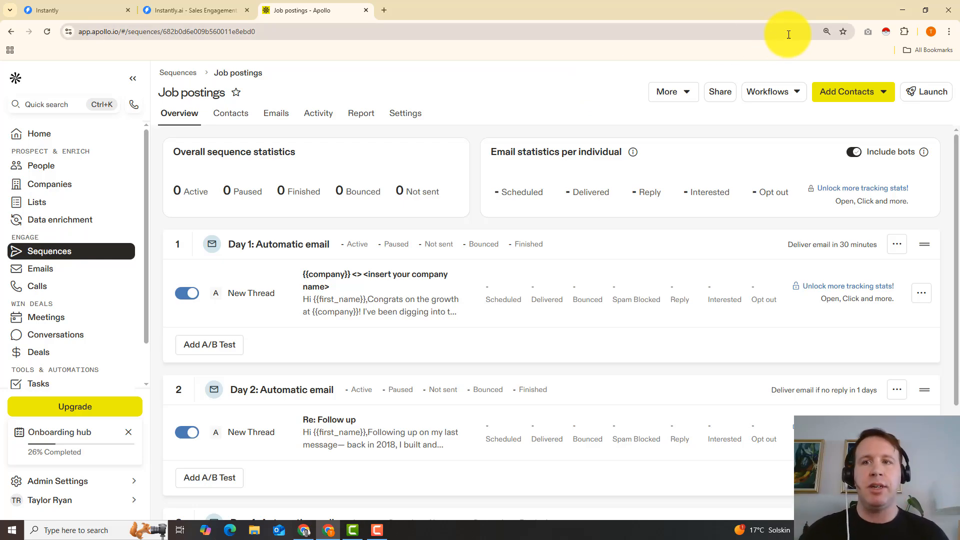
Step: Add the contacts from the list "Blockchain > Denmark > CLevel" to the sequence, leaving out the groups that require review
left_click(856, 97)
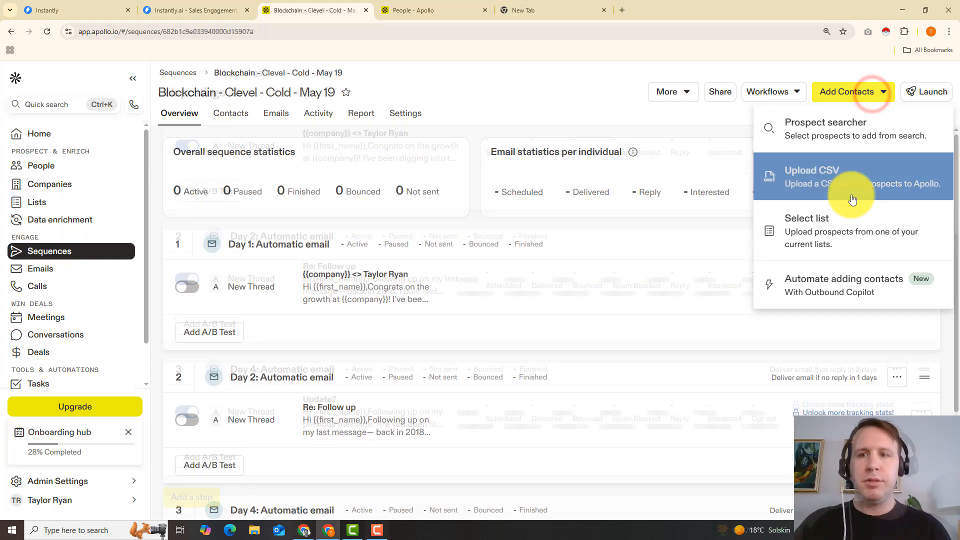
left_click(856, 223)
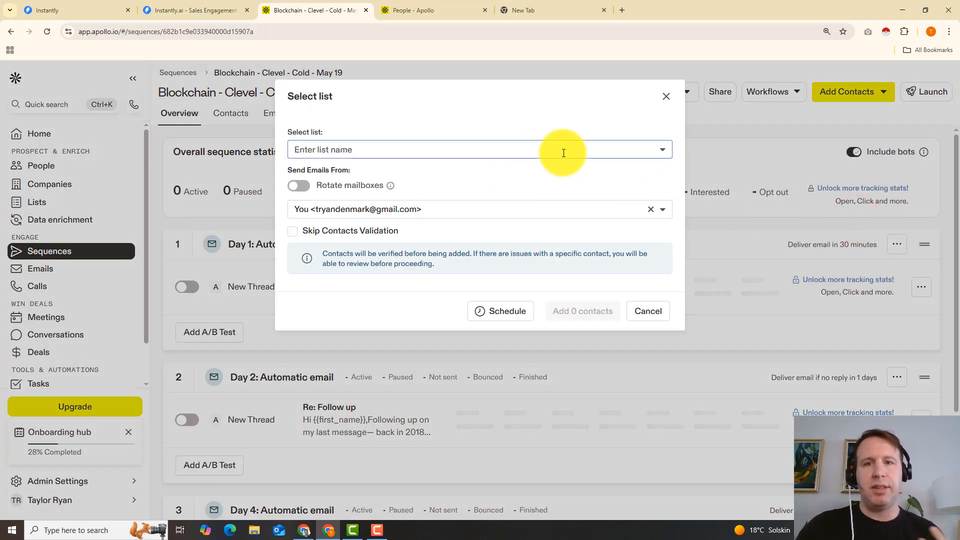
left_click(563, 152)
scroll(514, 242, "down", 3)
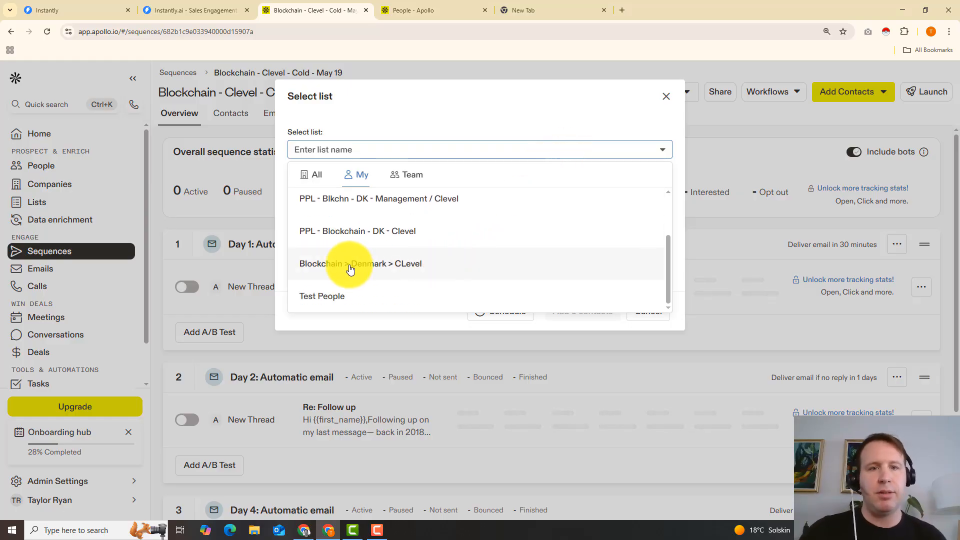
left_click(386, 268)
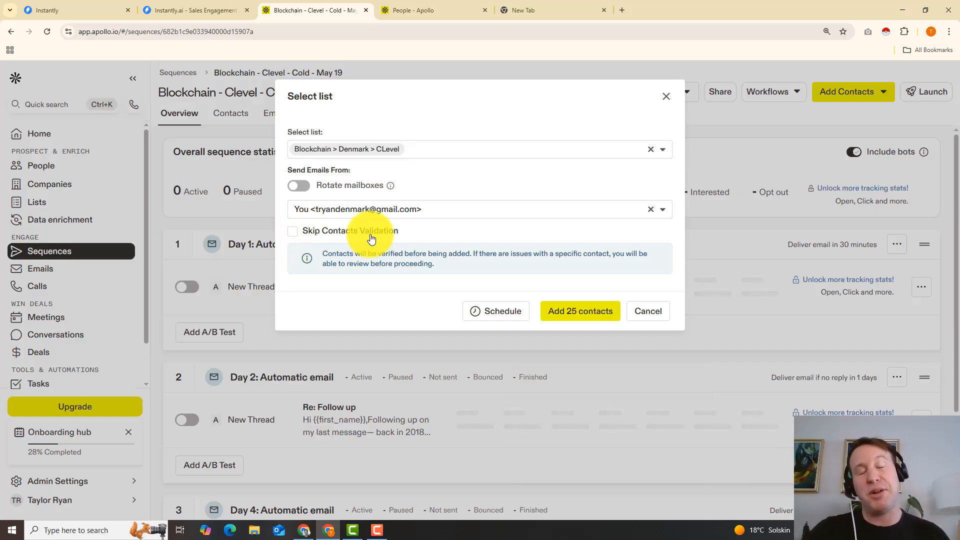
left_click(600, 317)
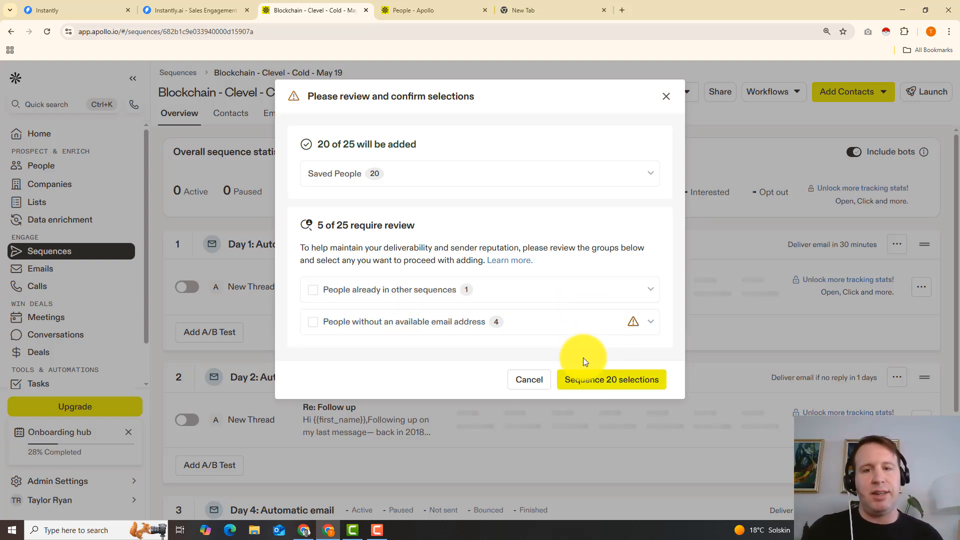
left_click(608, 382)
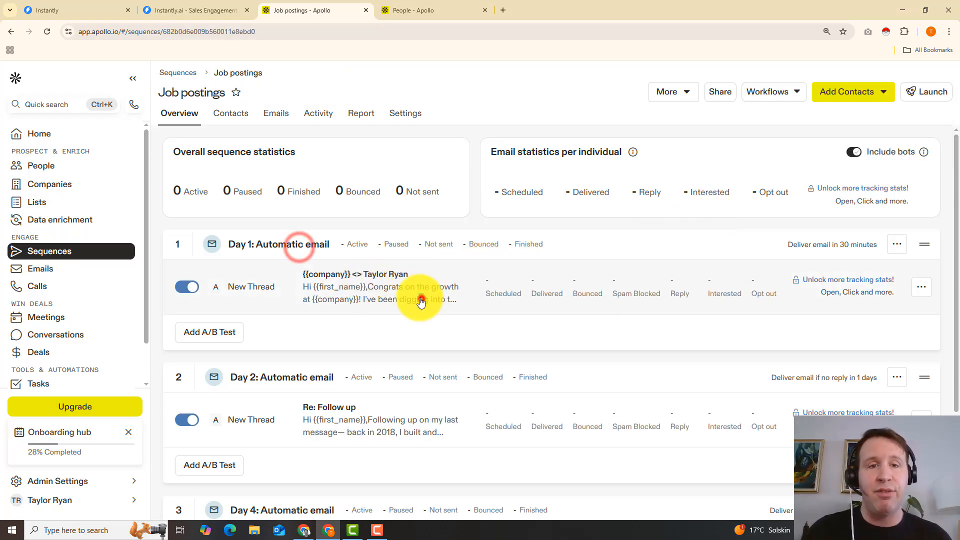
Step: Check the Day 1 email's preview for a sample contact, including how the company variable is filled, and save the email
left_click(420, 295)
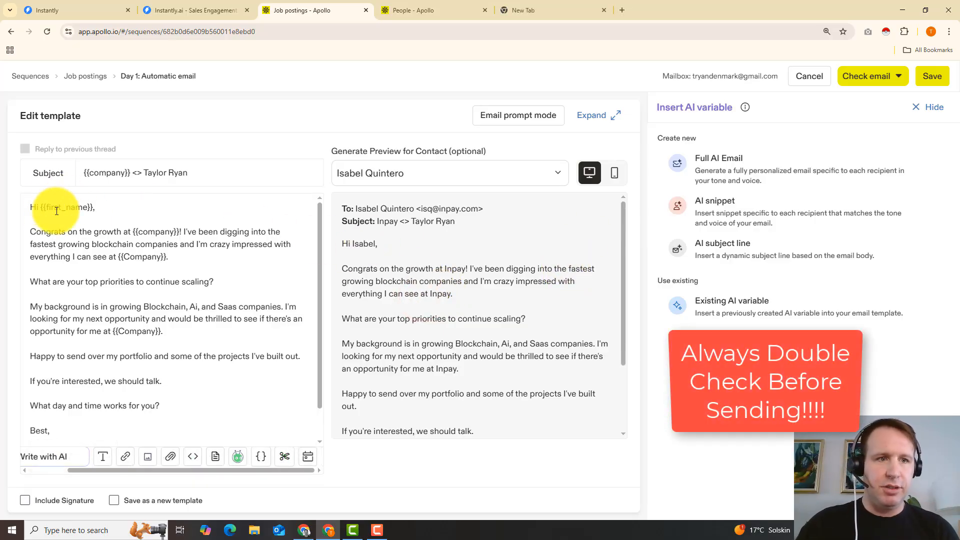
scroll(464, 316, "down", 2)
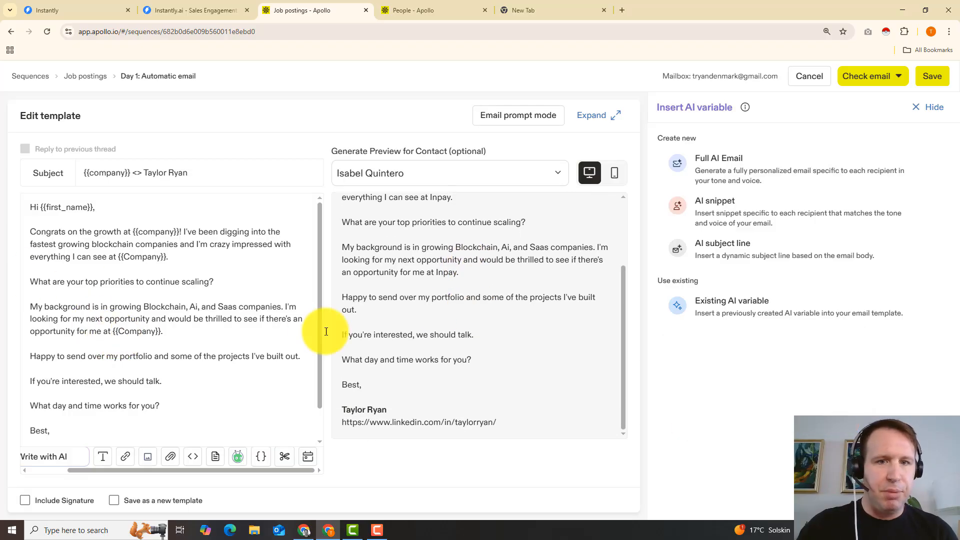
double_click(446, 272)
left_click(936, 80)
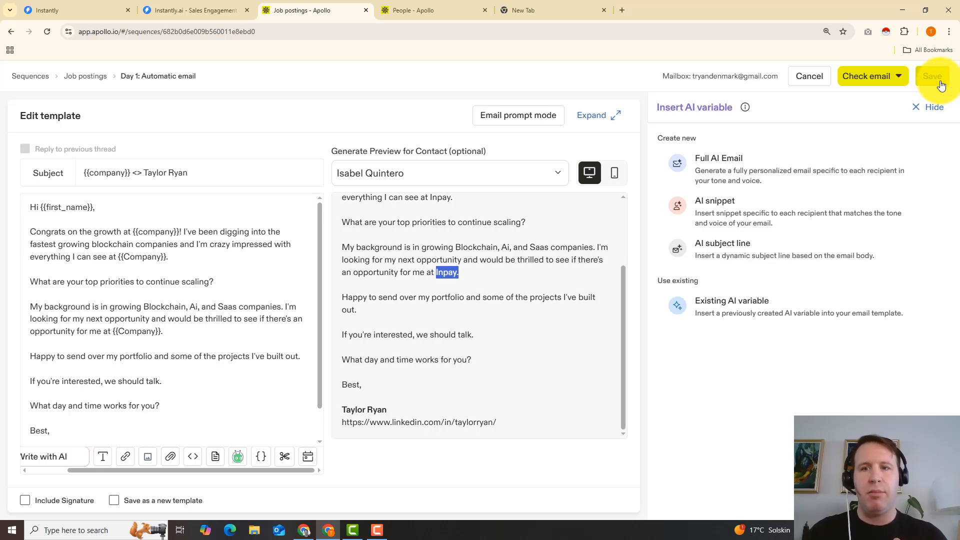
Step: Check the Day 2 "Re: Follow up" email, exclude the automatic signature from it and save it
scroll(263, 238, "down", 3)
left_click(427, 269)
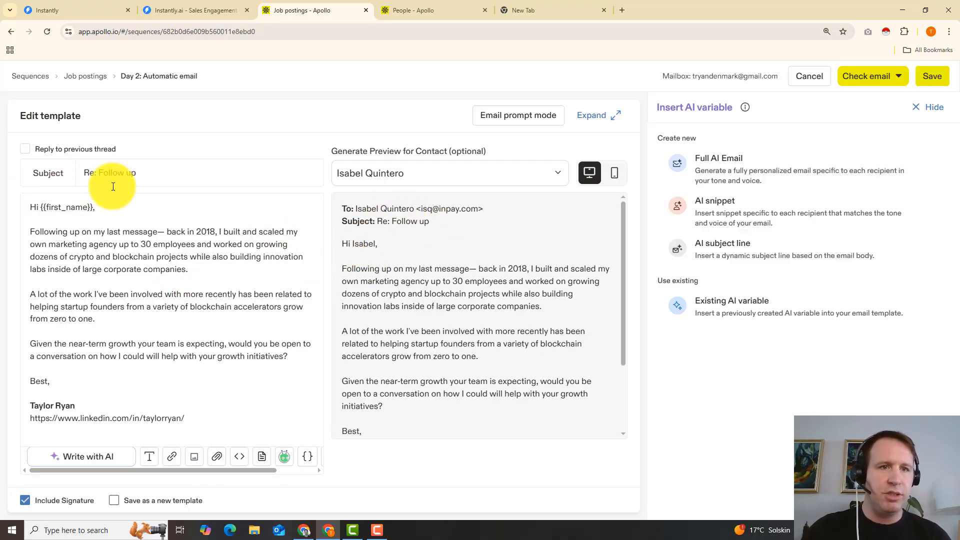
scroll(437, 302, "down", 2)
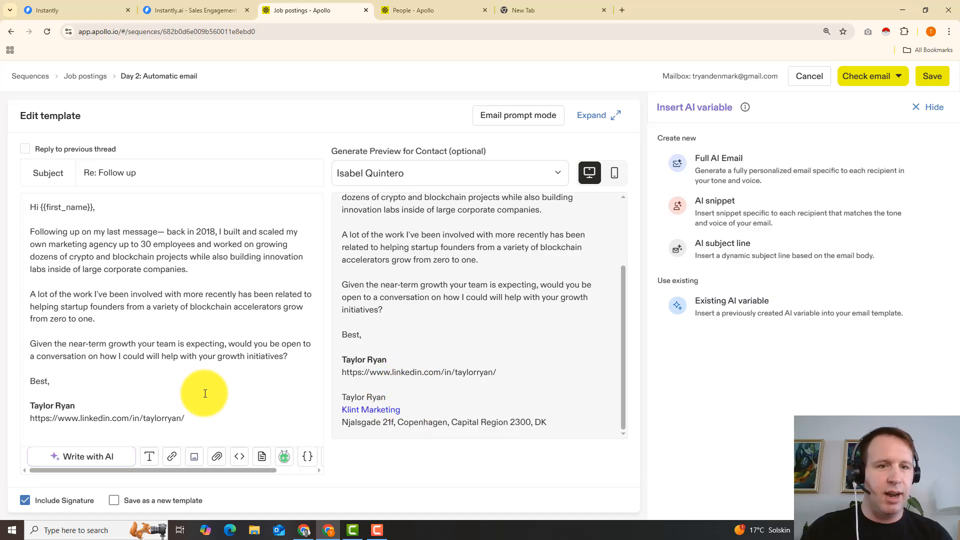
left_click(131, 440)
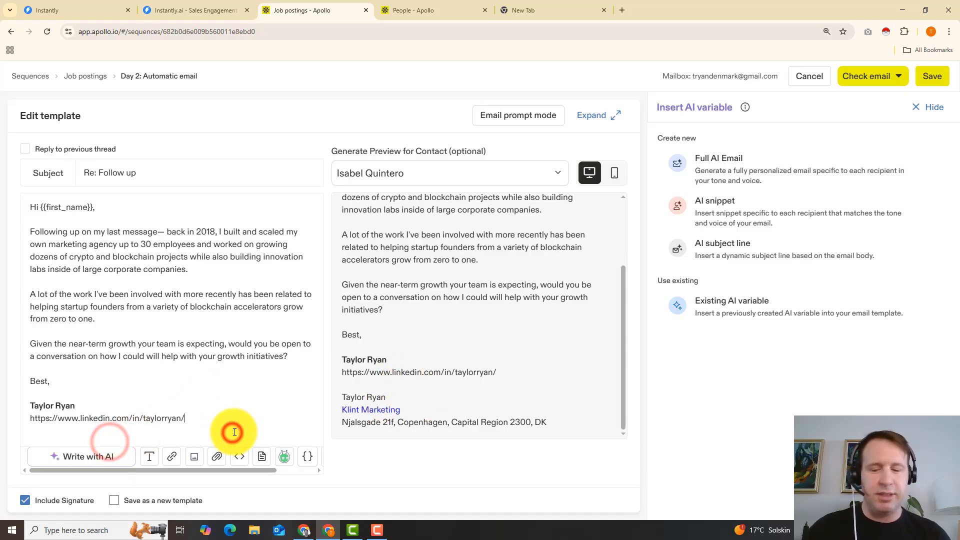
left_click(29, 498)
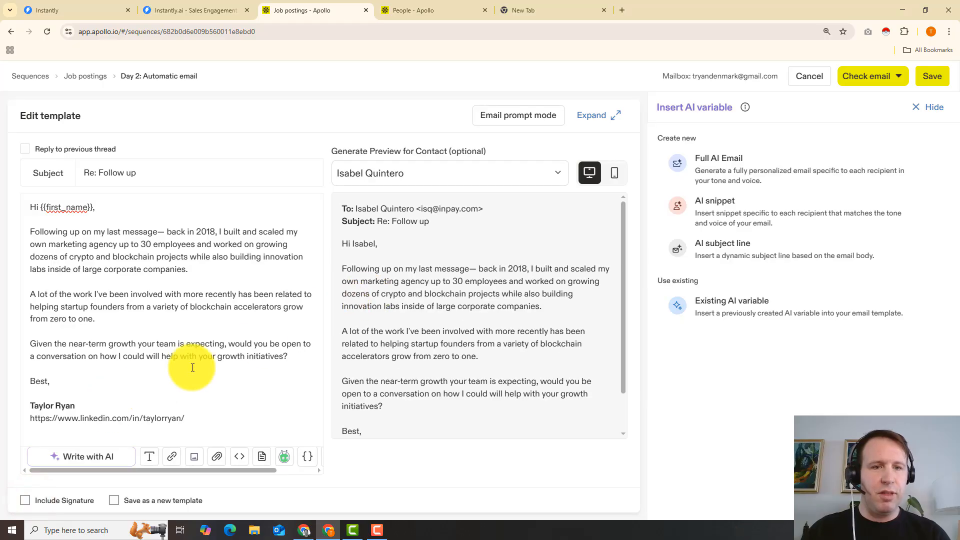
scroll(377, 382, "down", 2)
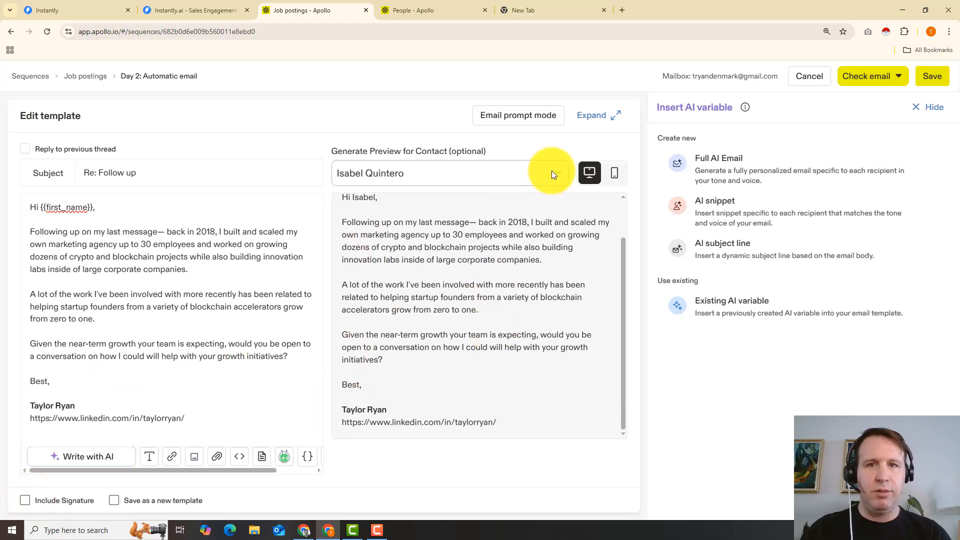
left_click(931, 79)
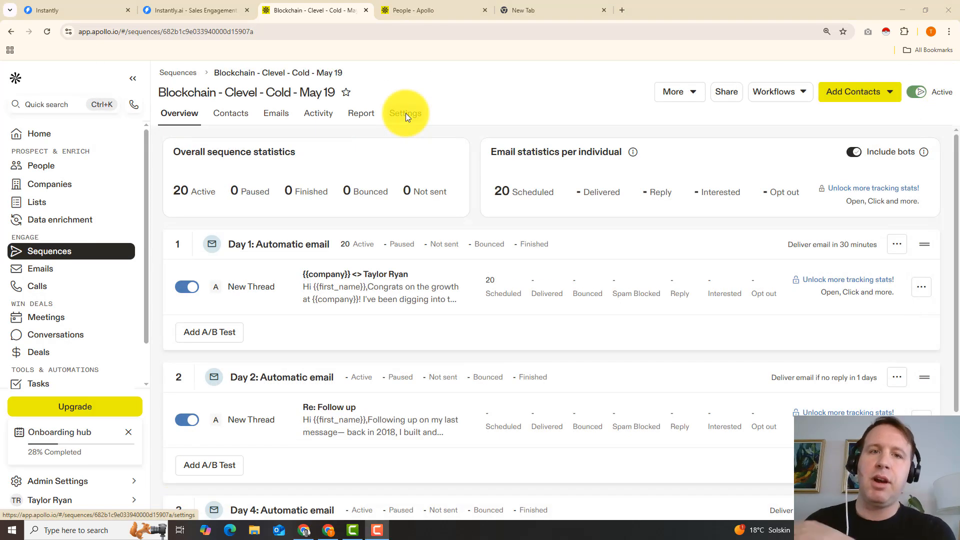
Step: Review the sequence's sending schedule and triggers, and set the maximum number of emails per 24-hour rolling period to 30
left_click(406, 115)
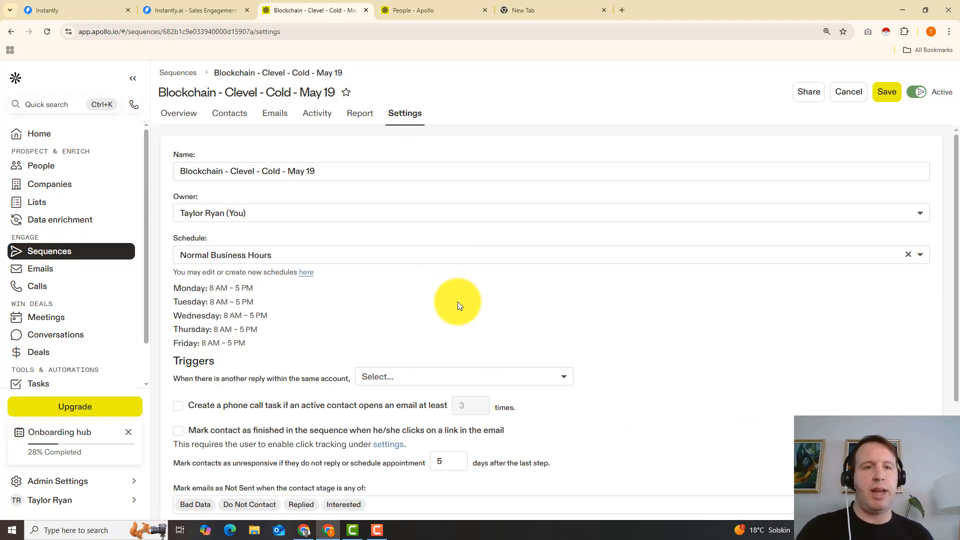
scroll(457, 301, "down", 3)
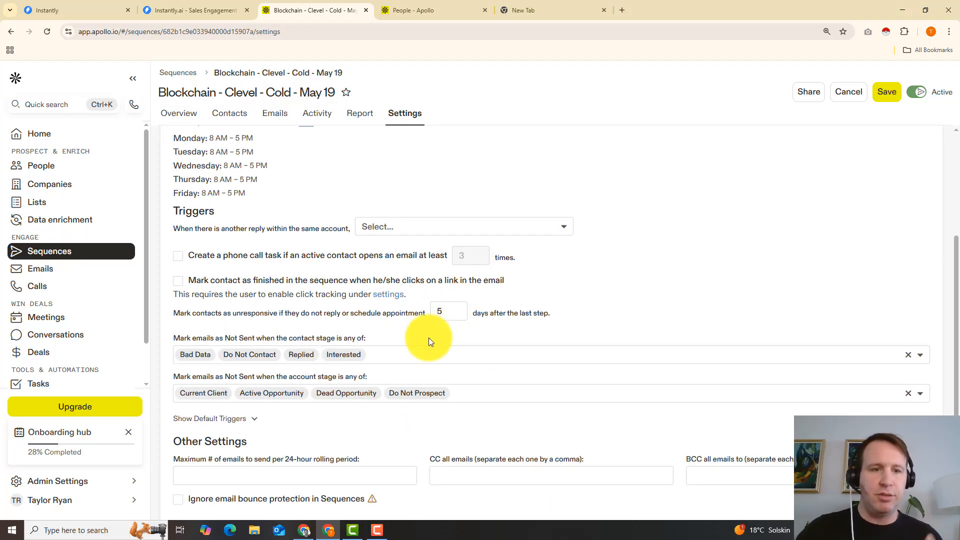
scroll(428, 337, "down", 1)
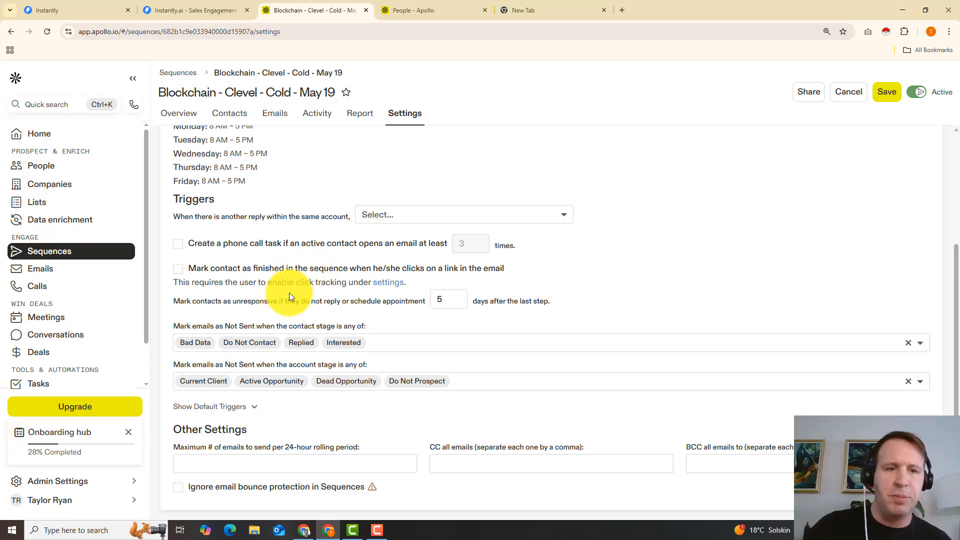
left_click(267, 463)
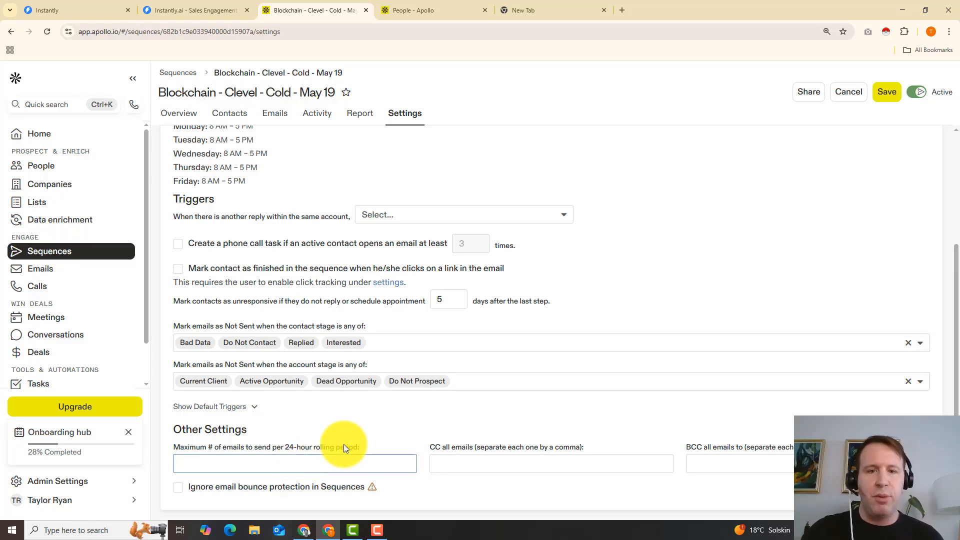
left_click(308, 467)
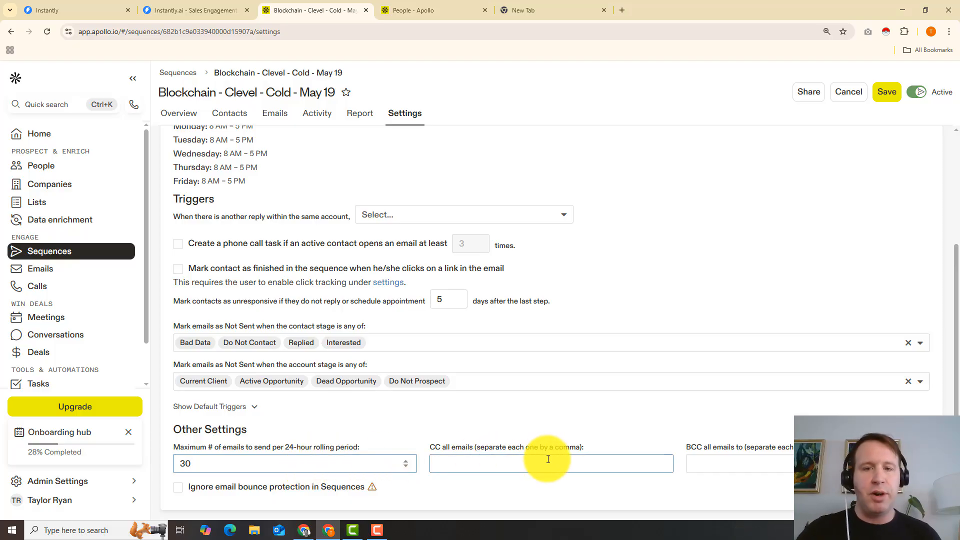
scroll(503, 429, "up", 3)
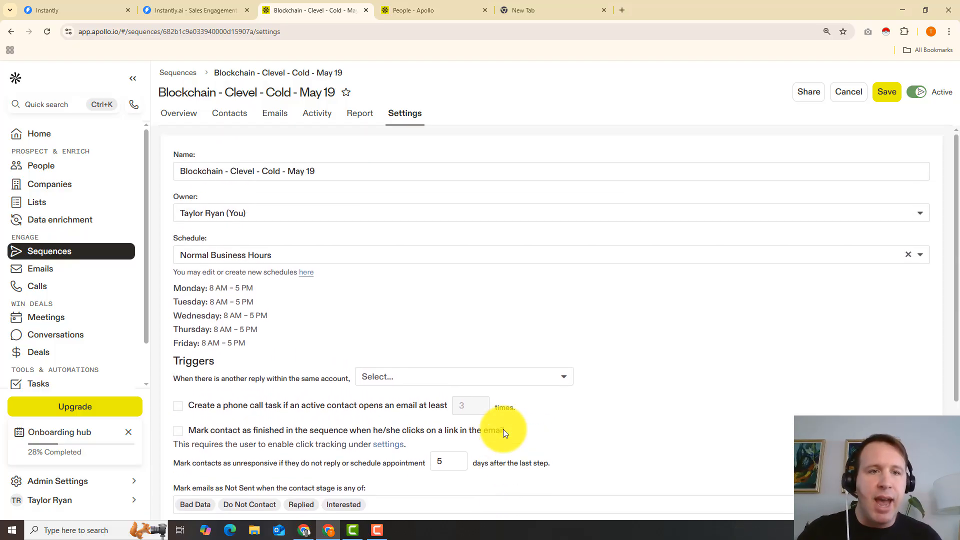
scroll(503, 429, "down", 2)
scroll(504, 433, "down", 1)
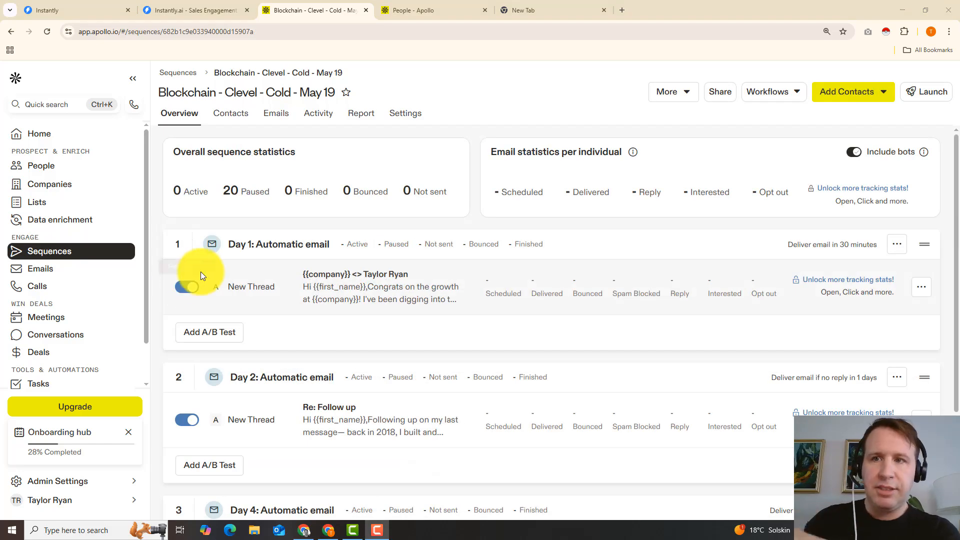
Step: Check that all three automatic email steps of the sequence are switched on
left_click(192, 286)
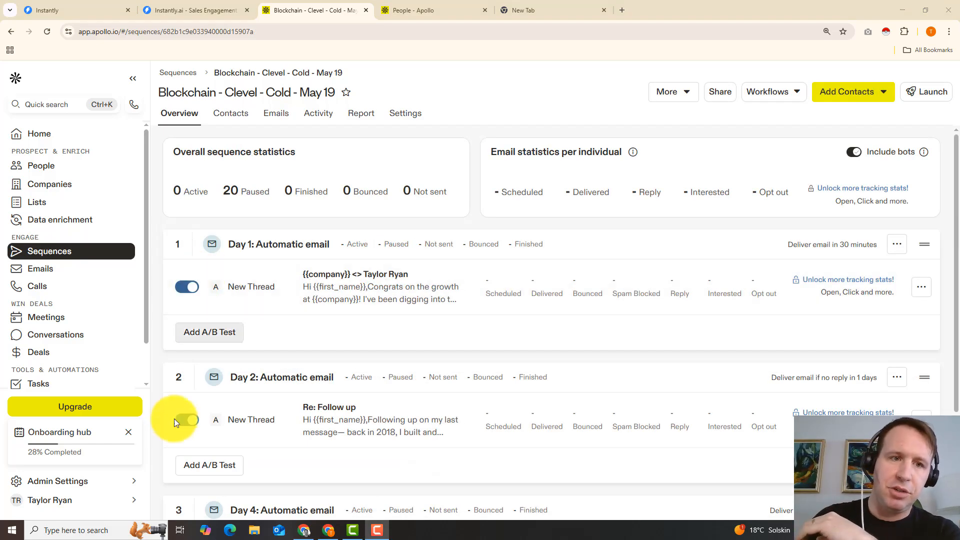
scroll(194, 315, "down", 2)
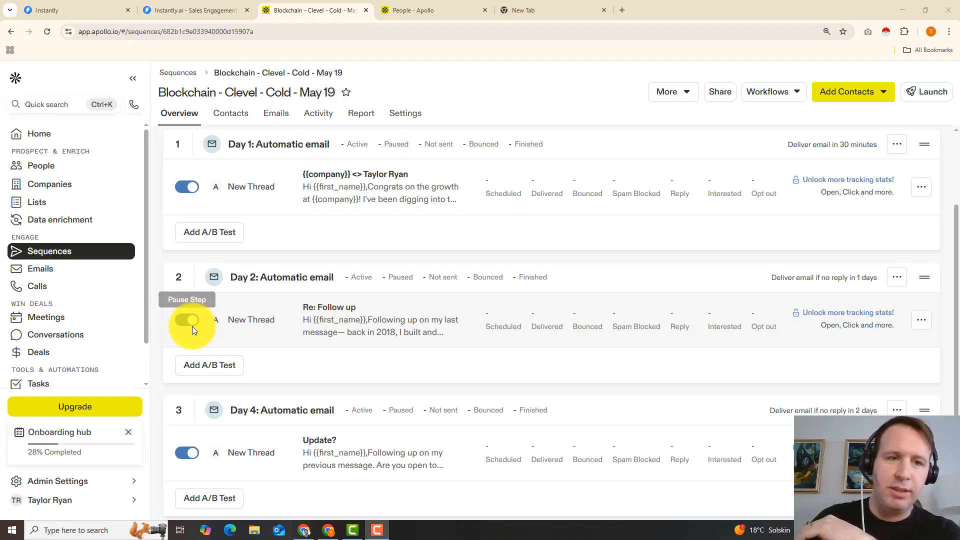
scroll(194, 329, "down", 1)
scroll(200, 320, "up", 3)
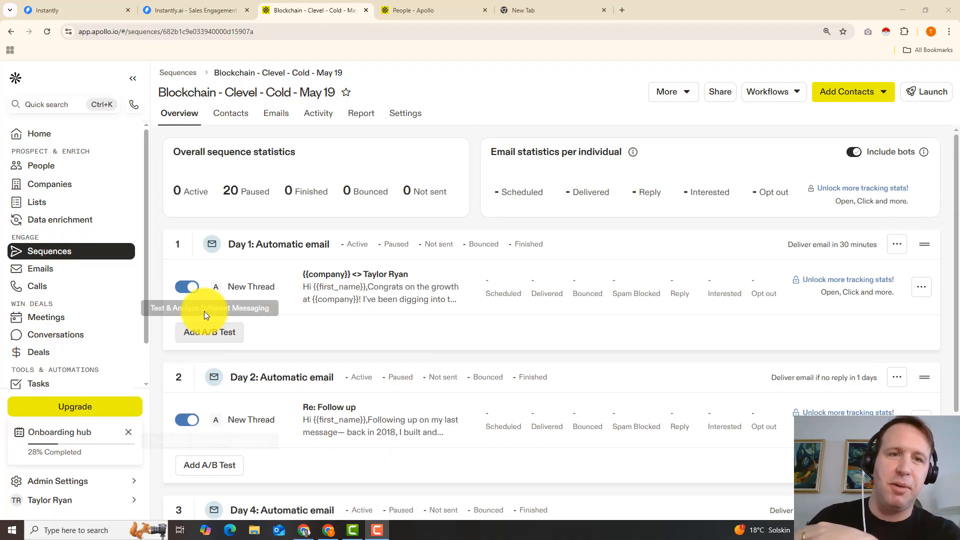
Step: Look over the sequence's contacts and launch the sequence "Blockchain - Clevel - Cold - May 19"
left_click(237, 123)
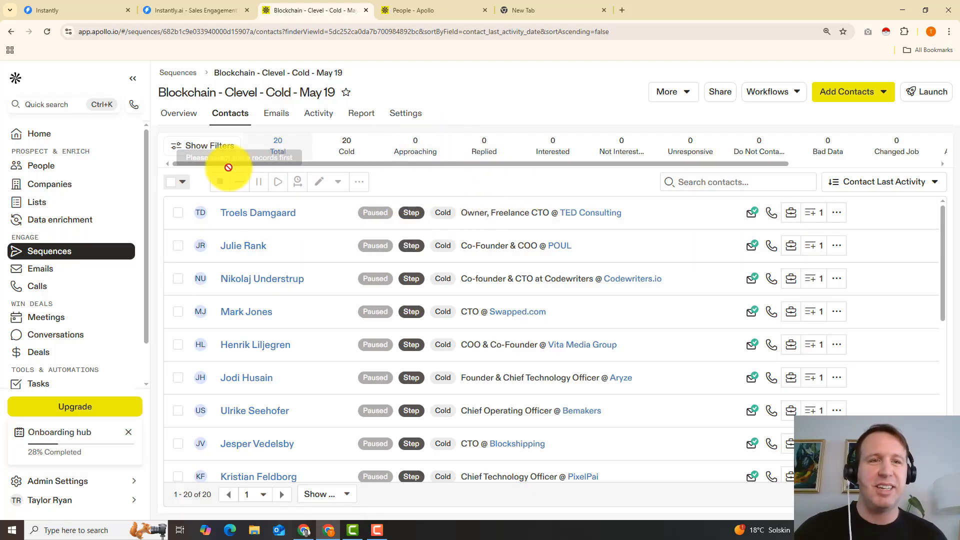
left_click(188, 119)
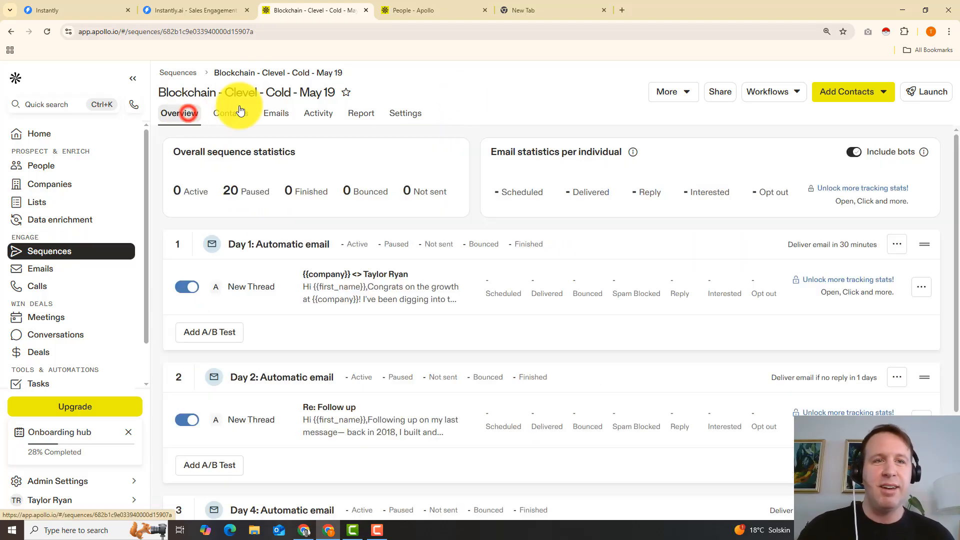
left_click(923, 95)
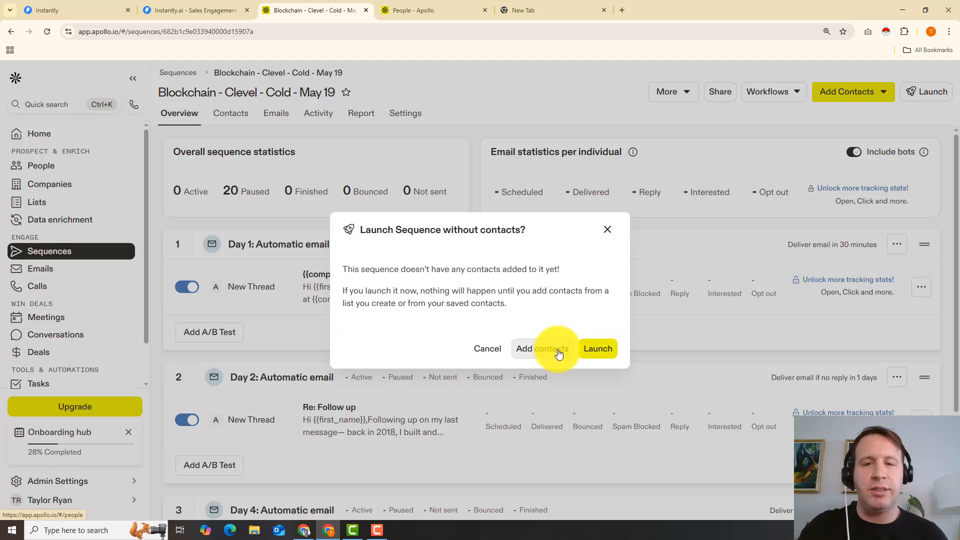
left_click(598, 350)
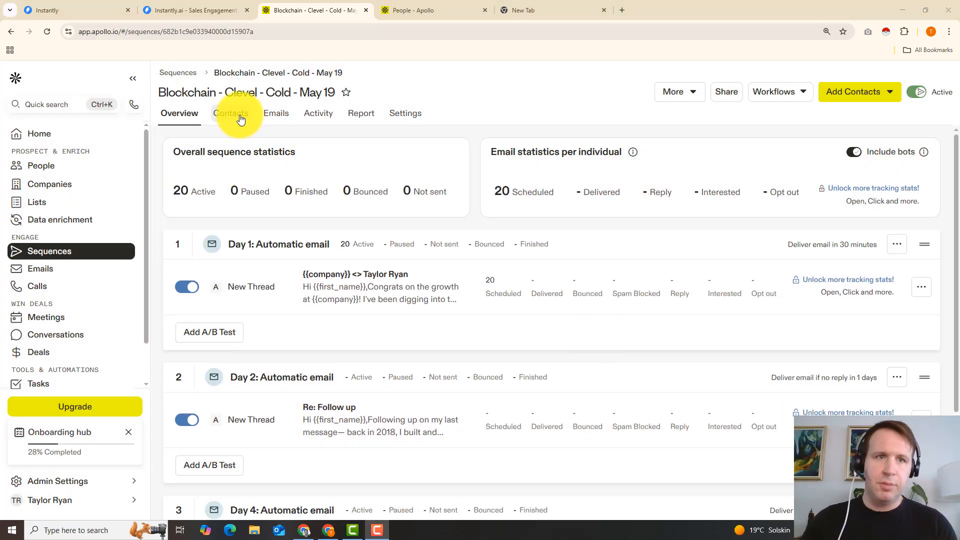
Step: Select up to 25 of the sequence's contacts with at most 2 people per company and resume them
left_click(240, 118)
left_click(170, 182)
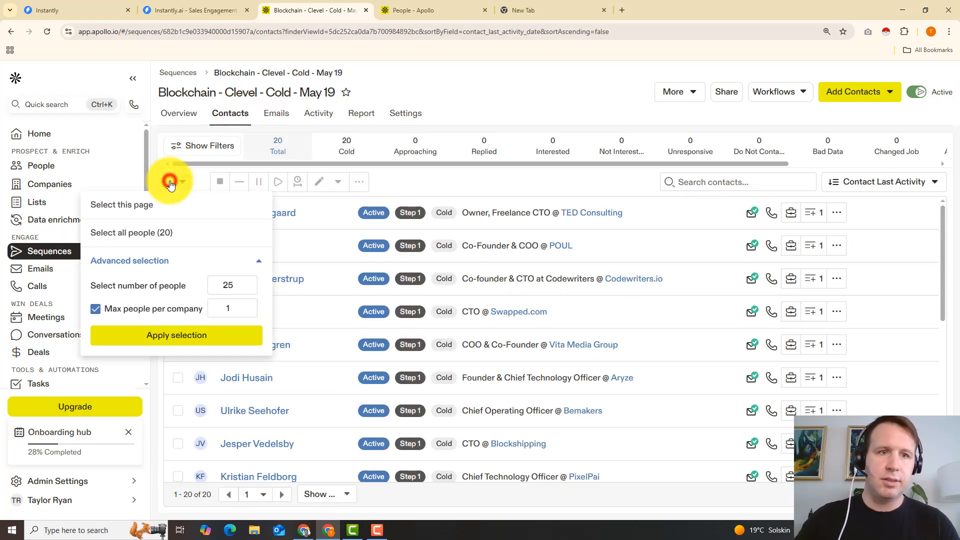
double_click(229, 306)
type("2")
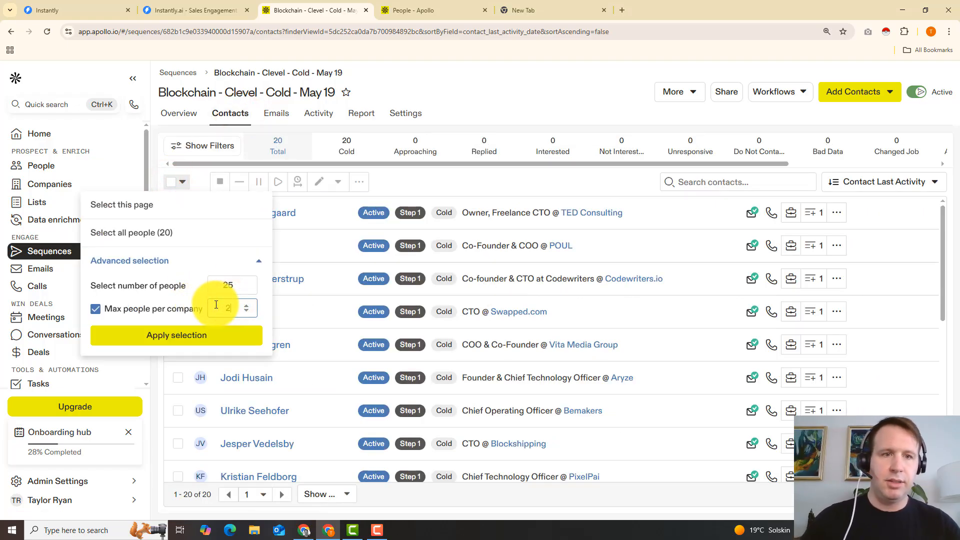
left_click(208, 335)
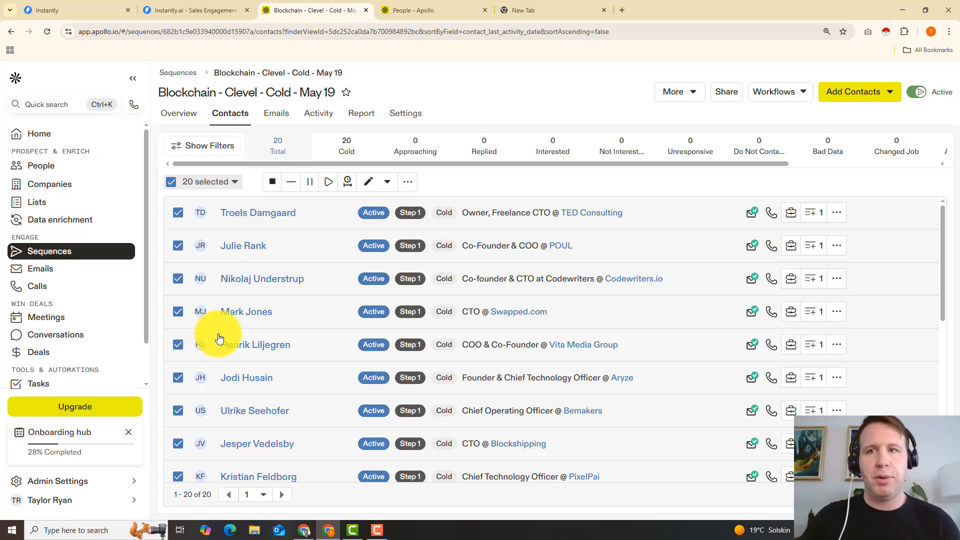
left_click(329, 186)
left_click(323, 195)
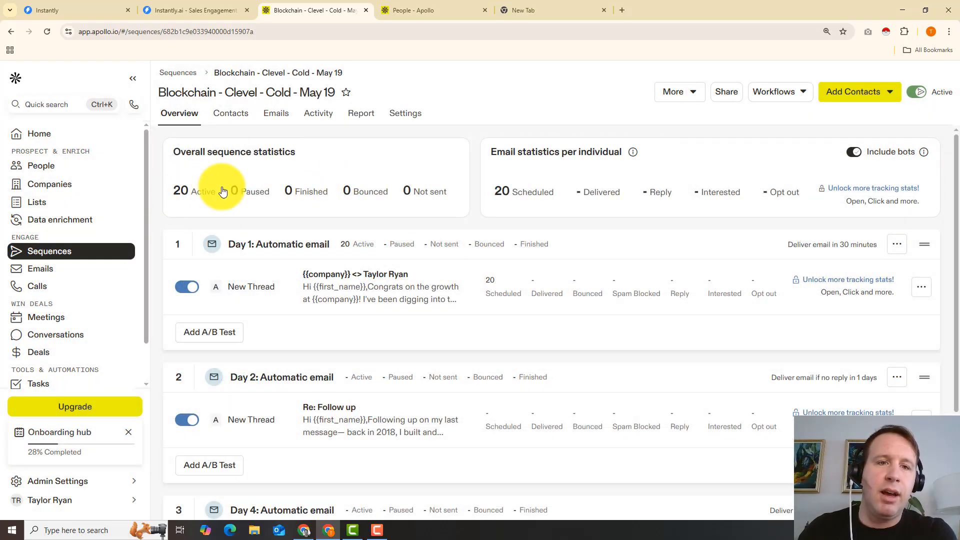
scroll(248, 300, "down", 3)
scroll(253, 308, "up", 3)
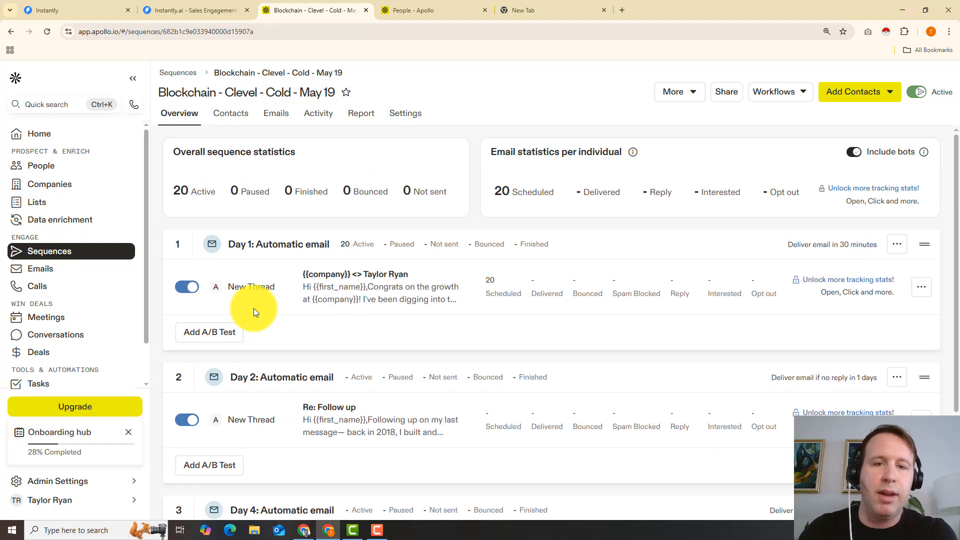